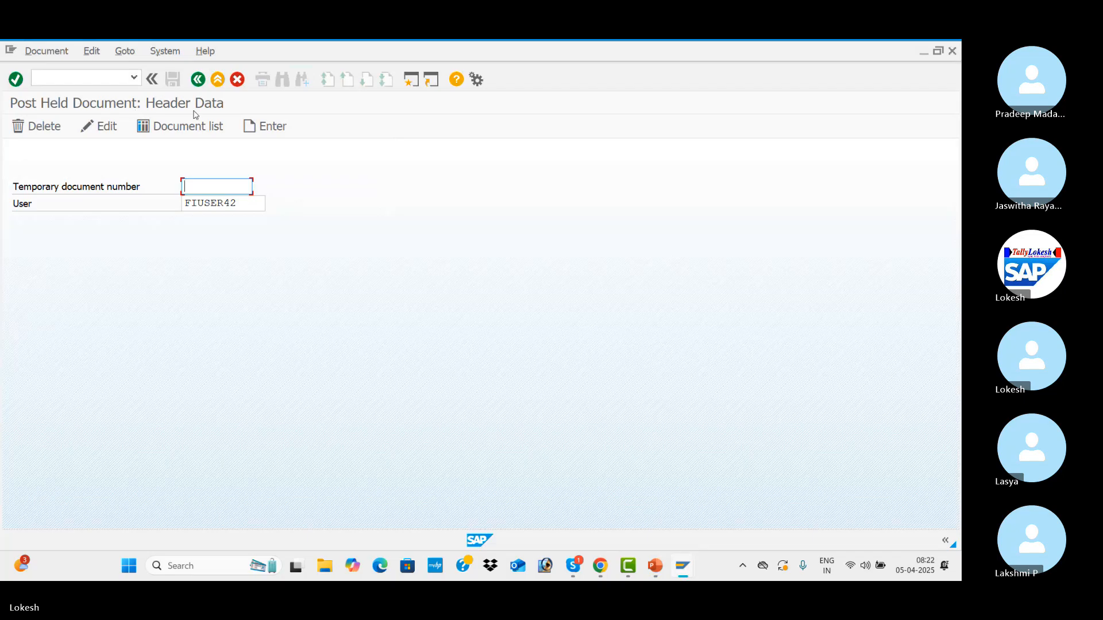
Start a new document entry and set its document date to 05.04.2025 and document type to SA.
click(264, 128)
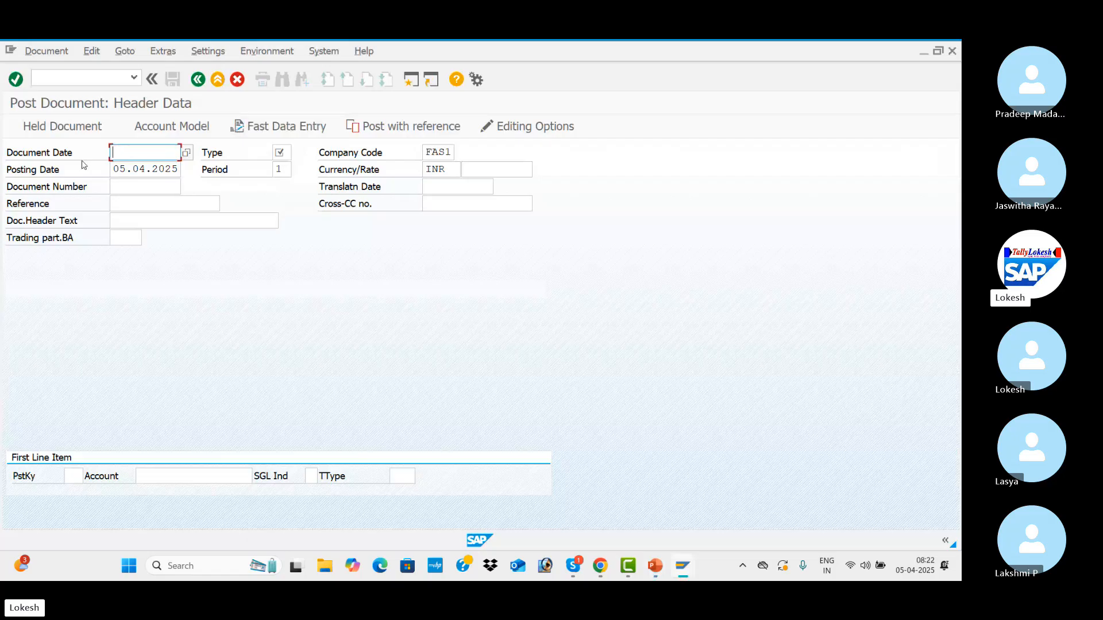
text(05)
key(Down)
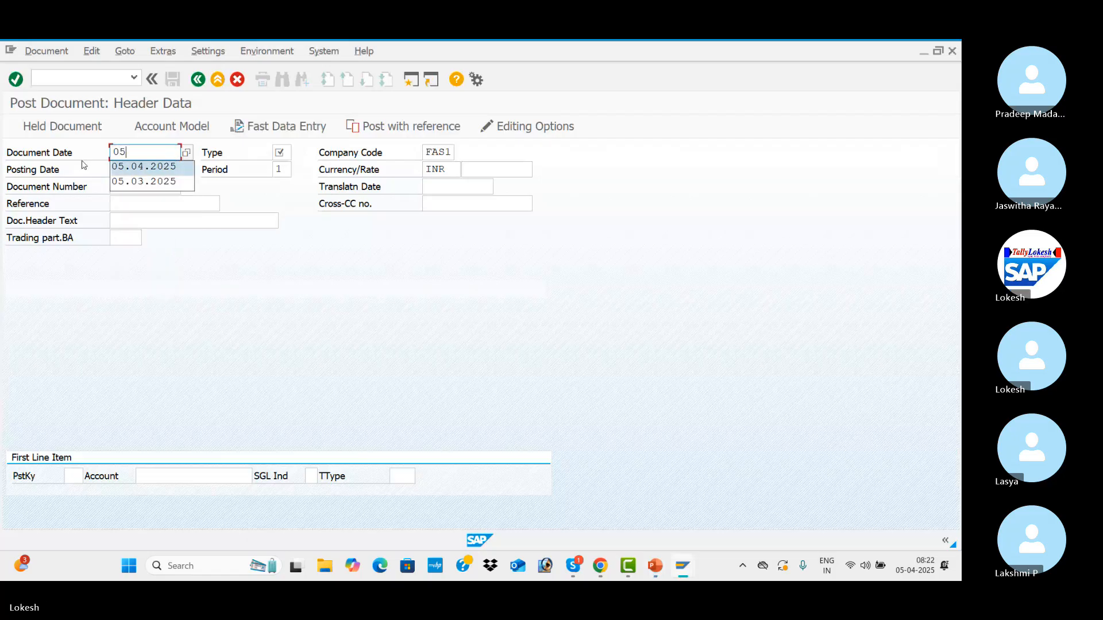
key(Tab)
text(SA)
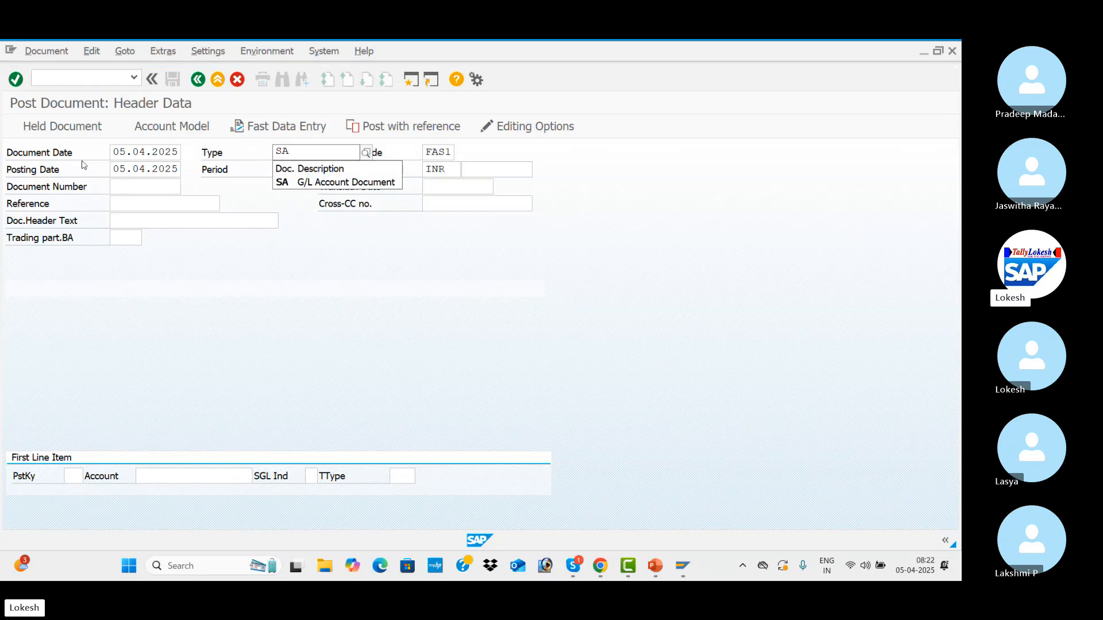
key(Down)
key(Return)
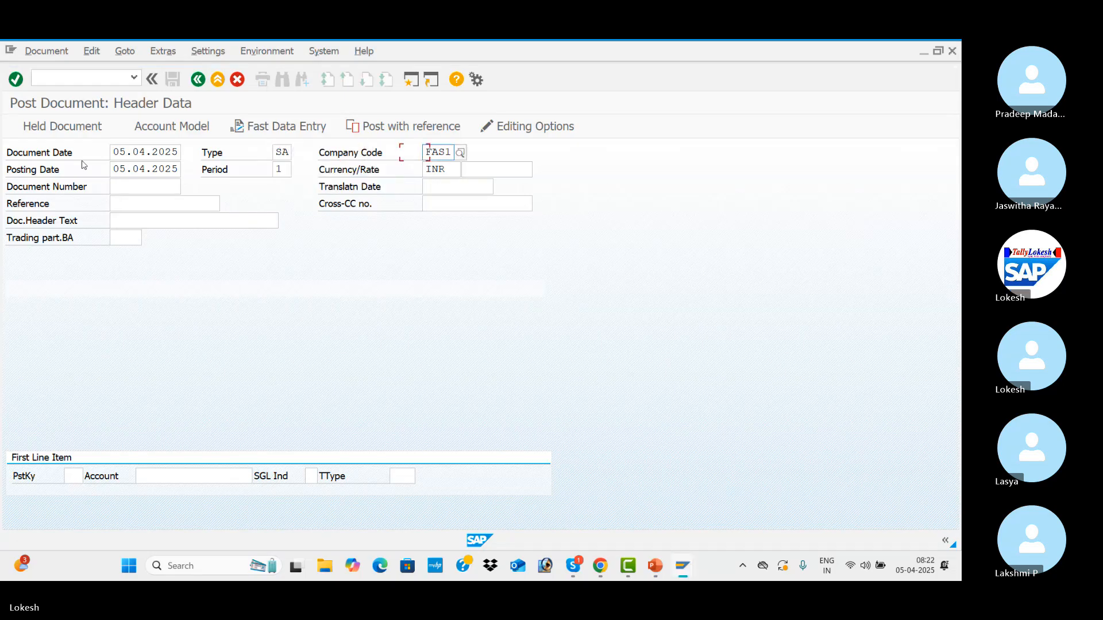
Keep company code FAS1 and currency INR, and set the document header's reference to GL-0001.
key(Tab)
key(Tab)
key(Tab)
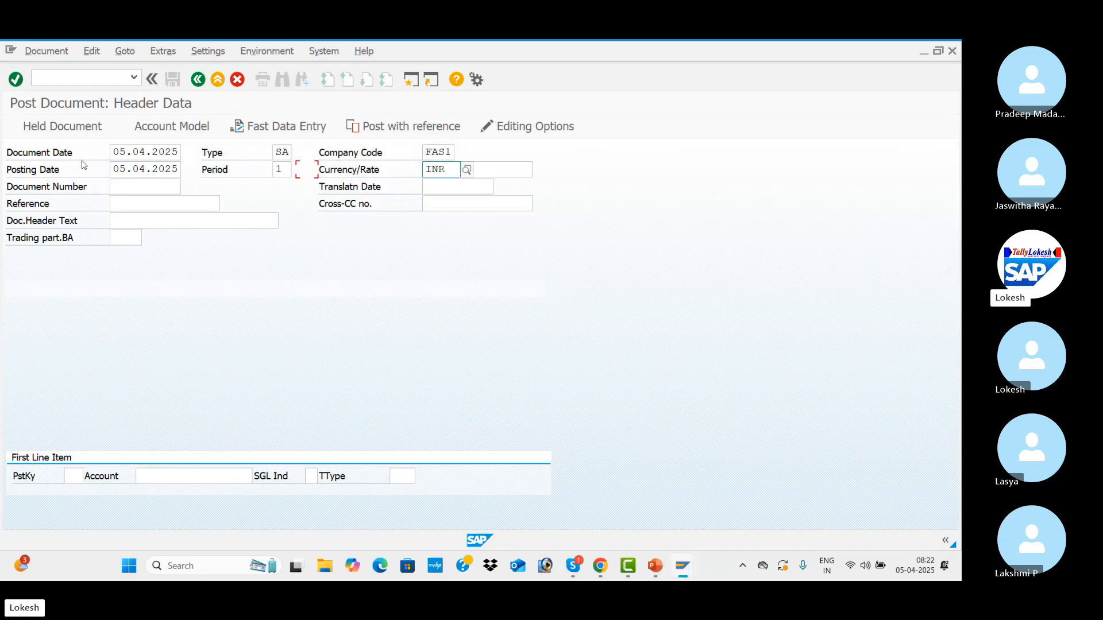
key(Tab)
key(Tab)
key(Tab)
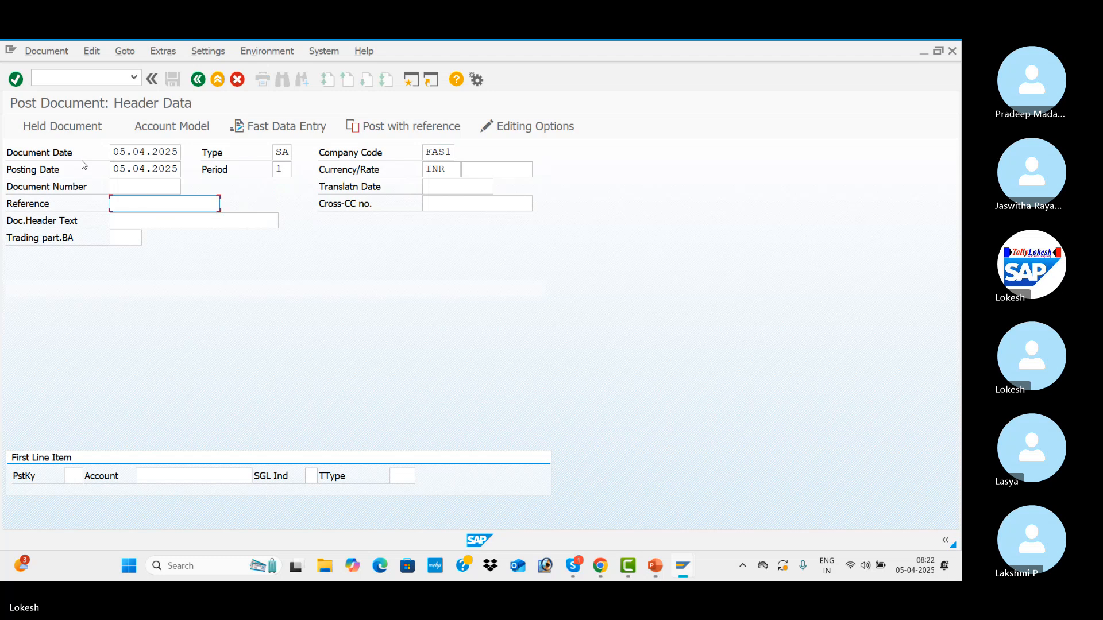
key(Down)
key(Down)
key(Tab)
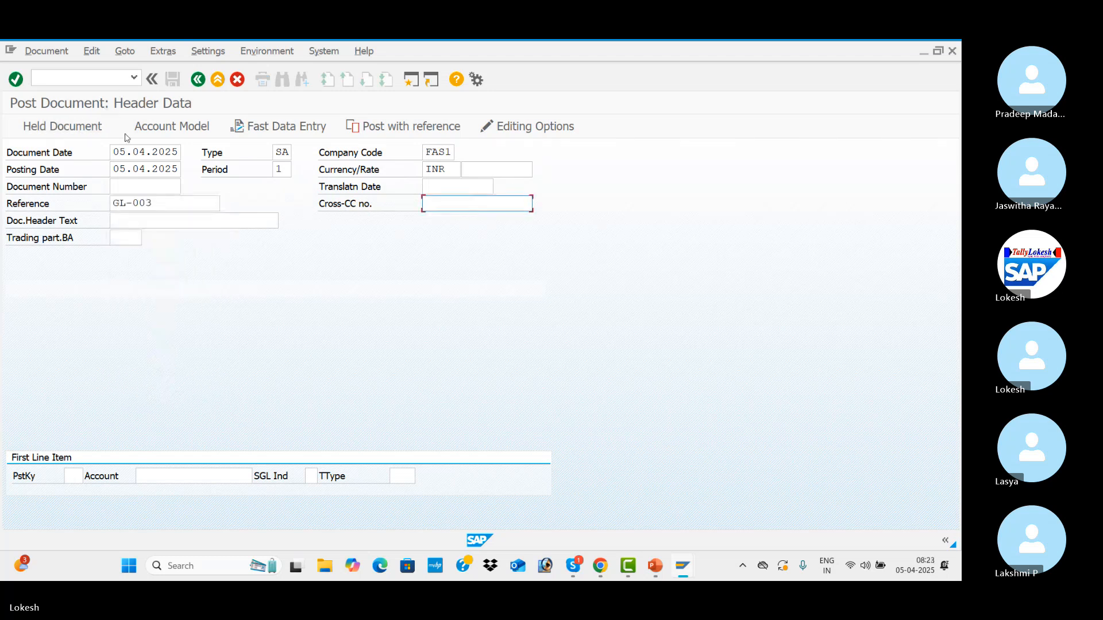
click(164, 203)
key(BackSpace)
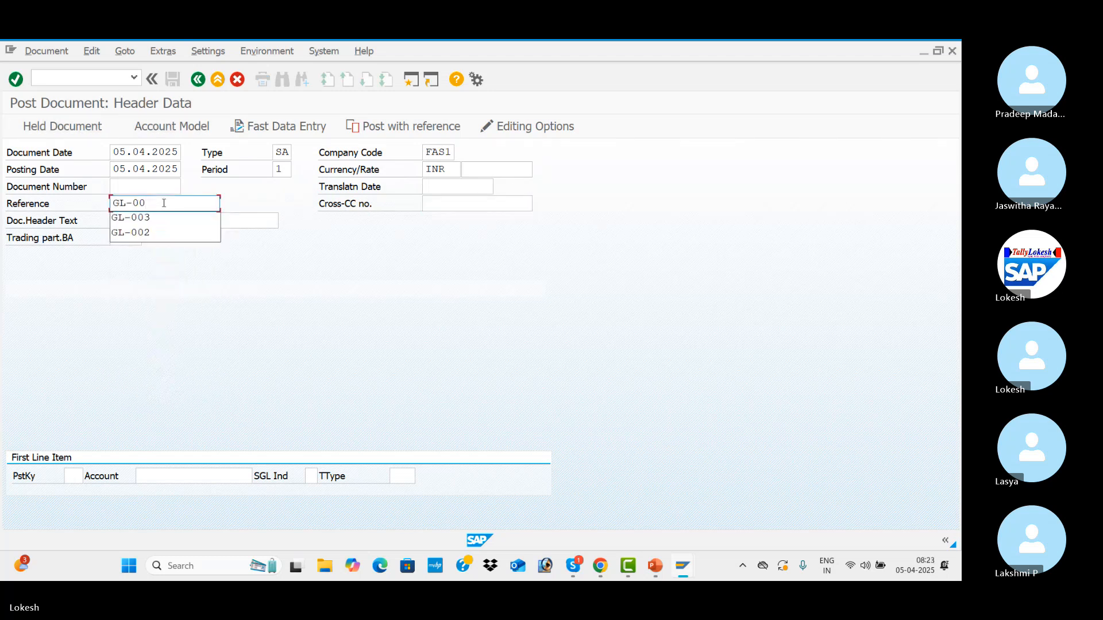
text(01)
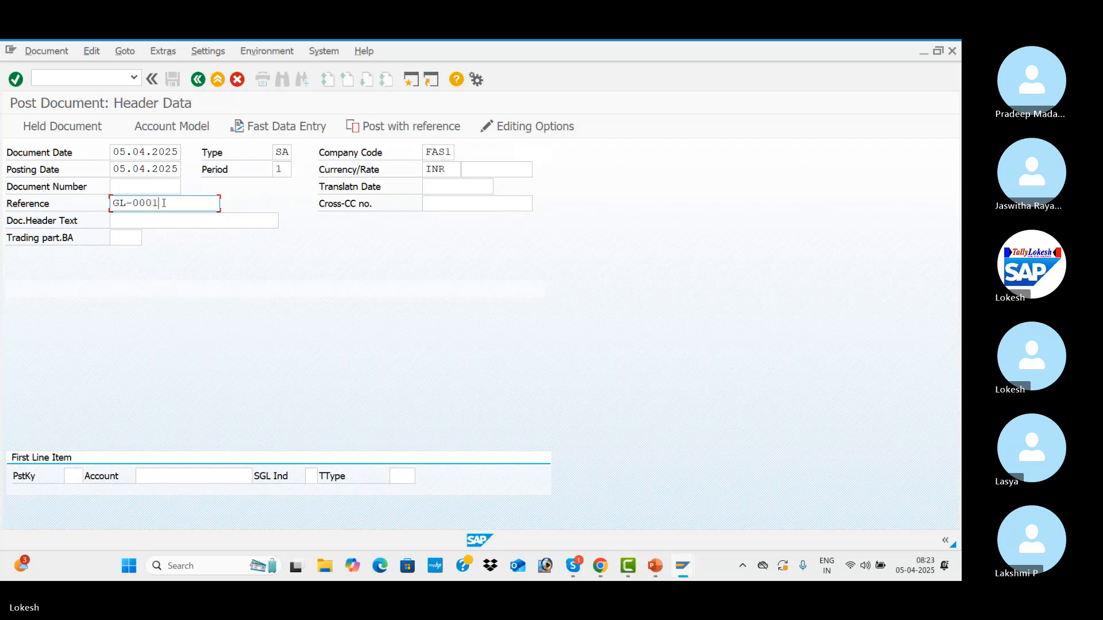
Enter Rent A/c as the document header text.
key(Tab)
key(Tab)
key(Down)
Open the first line item with posting key 40 and the Rent A/c G/L account of company code FAS1.
key(Tab)
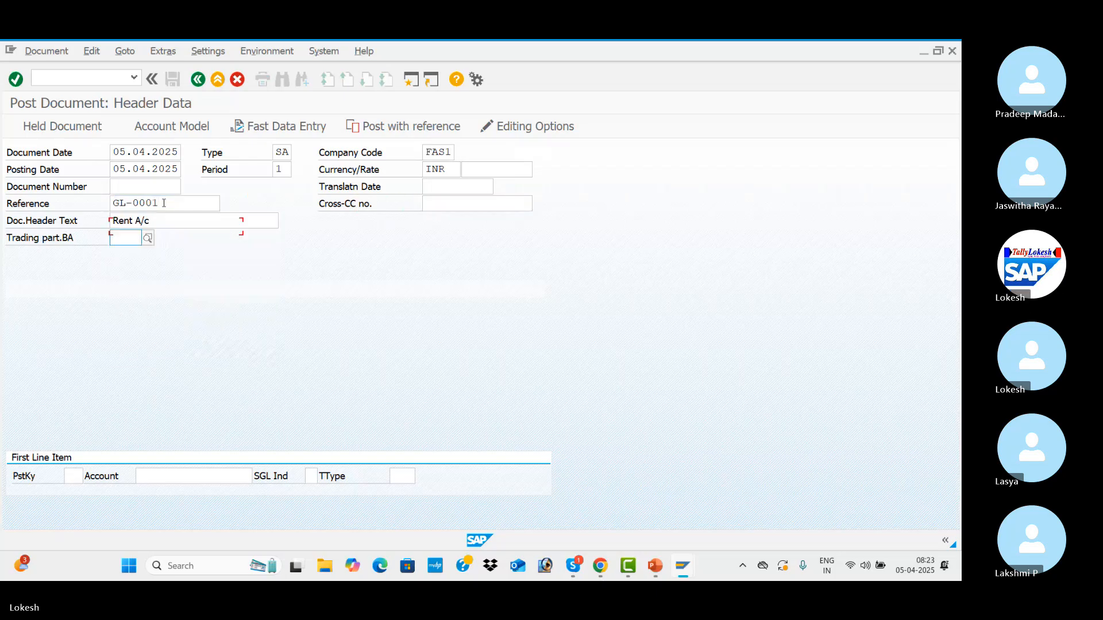
key(Tab)
text(40)
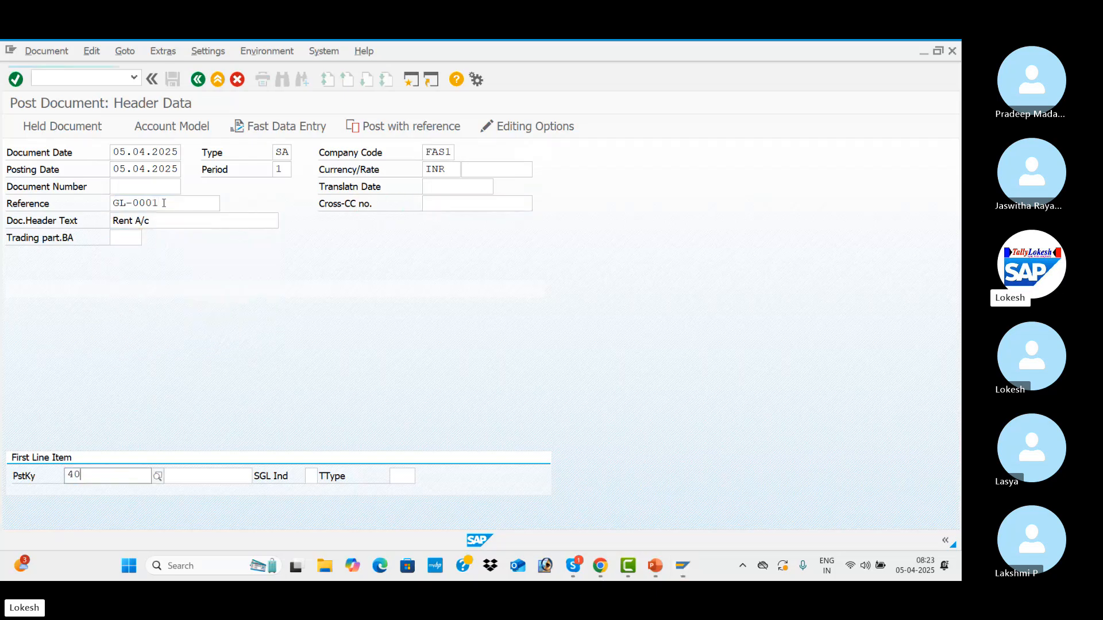
key(Tab)
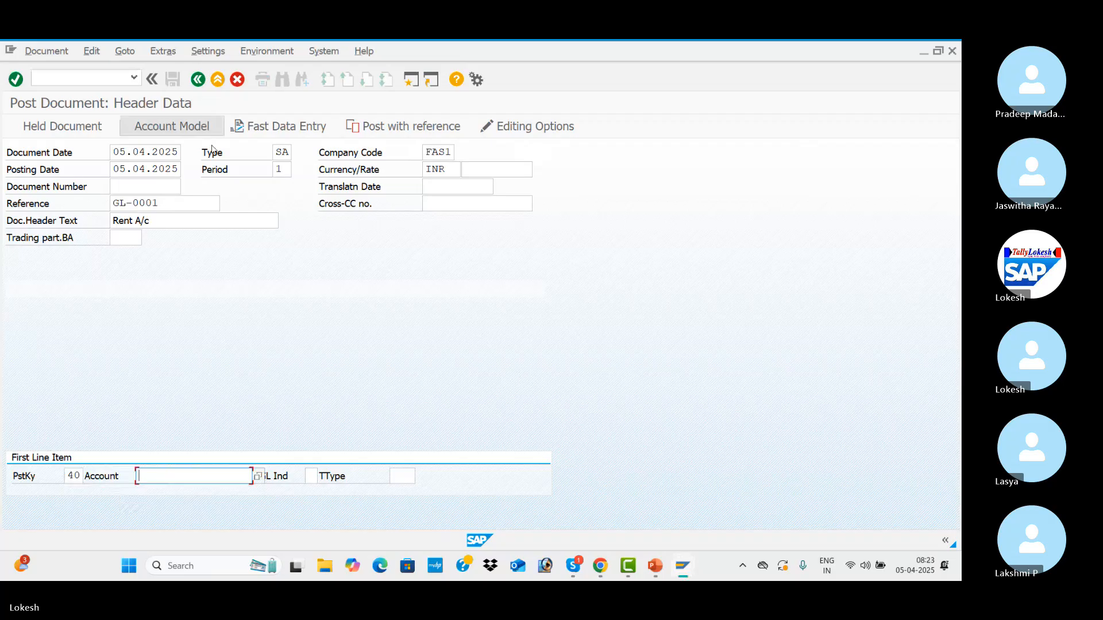
click(259, 475)
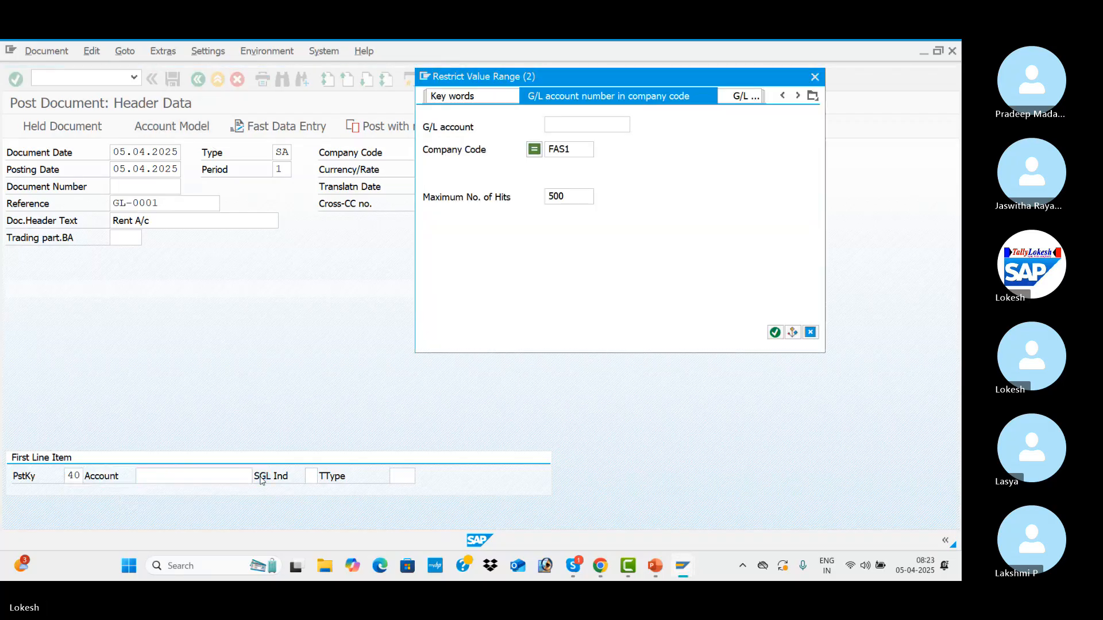
key(Return)
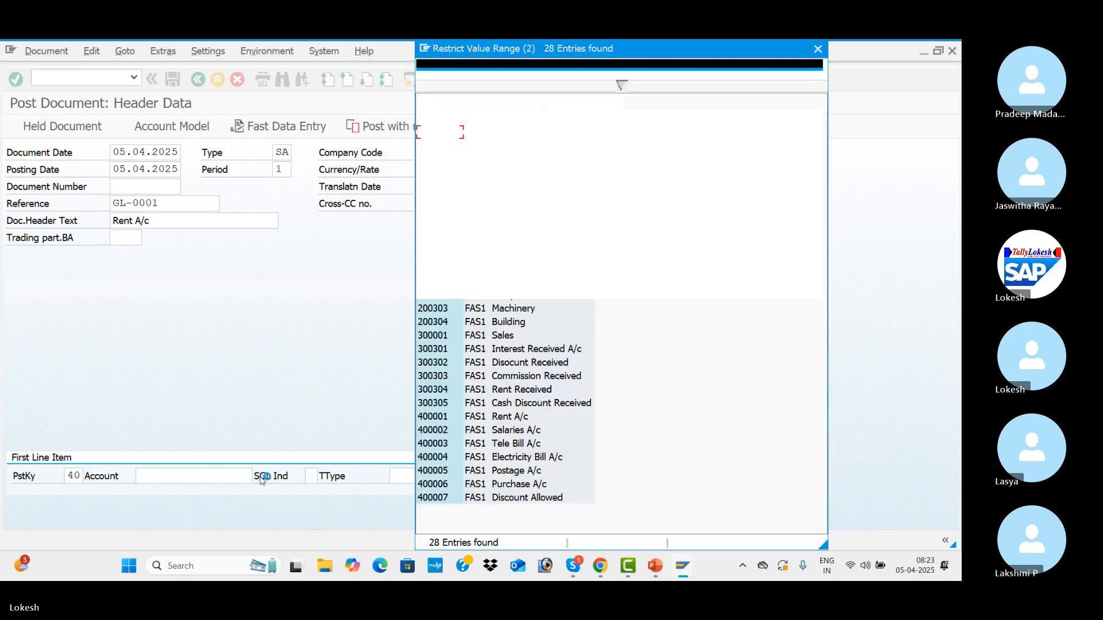
key(Down)
key(Down)
key(Down)
key(Down)
key(Down)
key(Down)
key(Down)
key(Down)
key(Down)
key(Down)
key(Down)
key(Down)
key(Down)
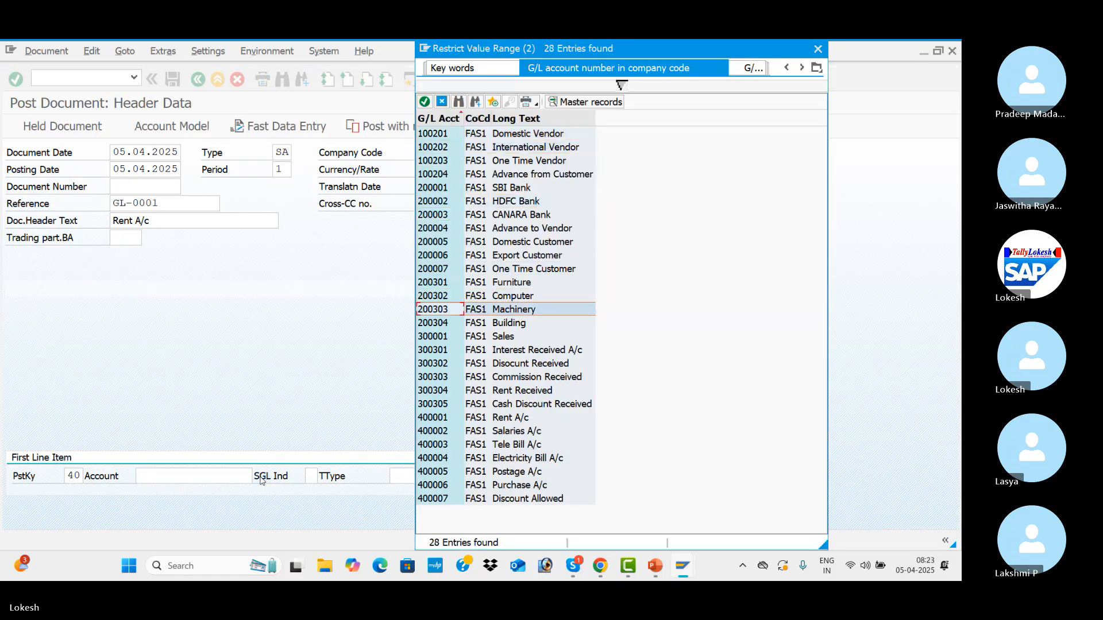
key(Down)
key(Down)
key(Down)
key(Down)
key(Down)
key(Down)
key(Down)
key(Down)
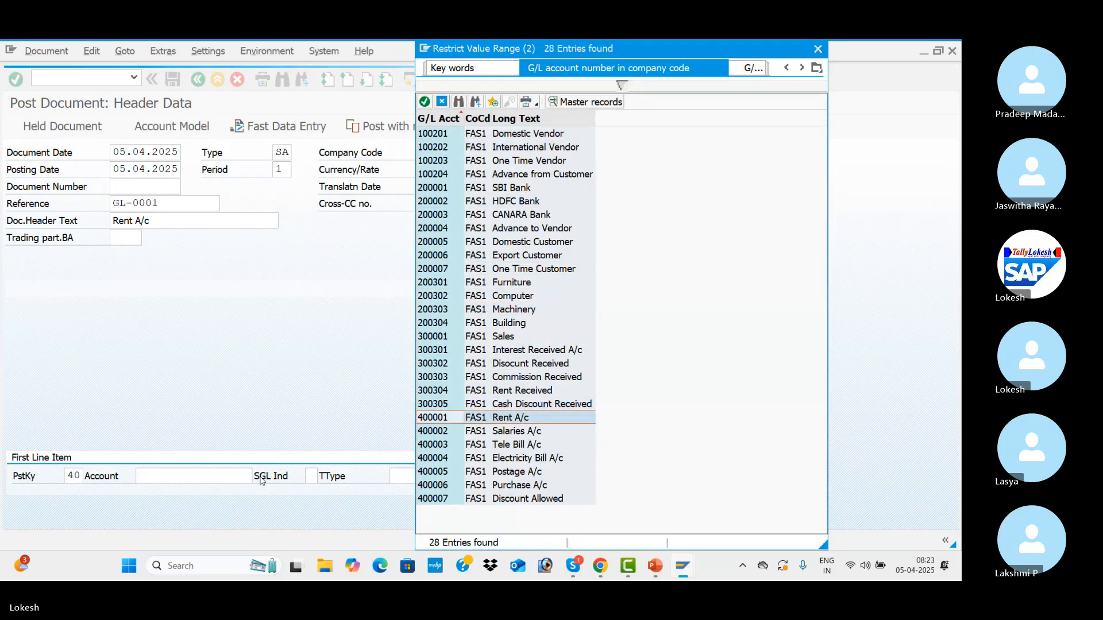
key(Return)
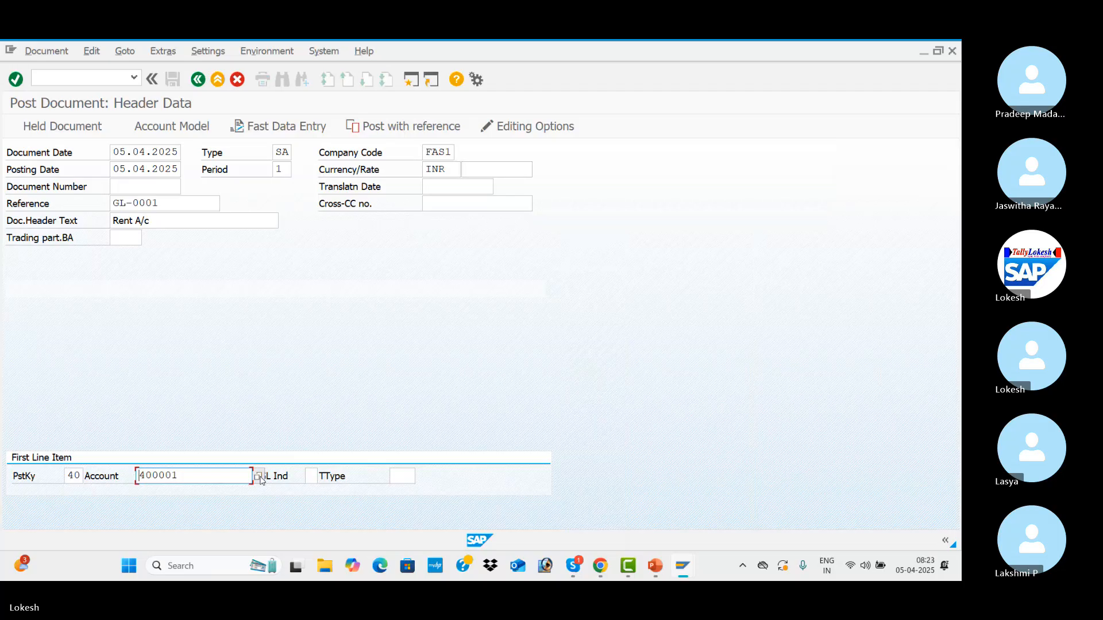
key(Return)
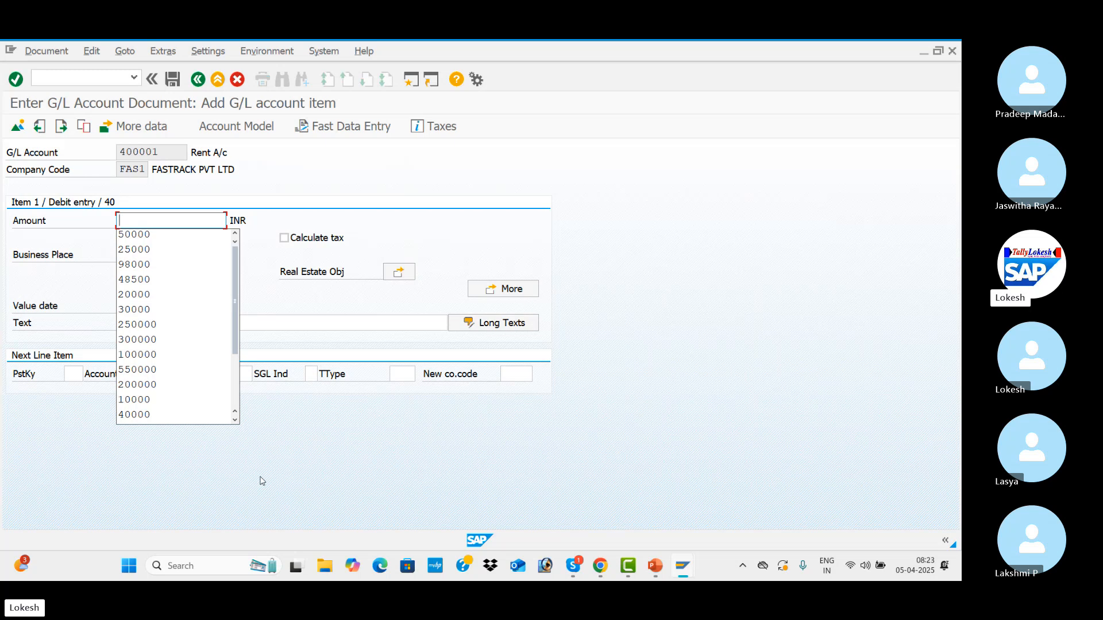
Fill in the debit item with amount 50000, value date 05.04.2025 and text Rent A/c.
key(Down)
key(Return)
key(Tab)
key(Tab)
key(Tab)
key(Tab)
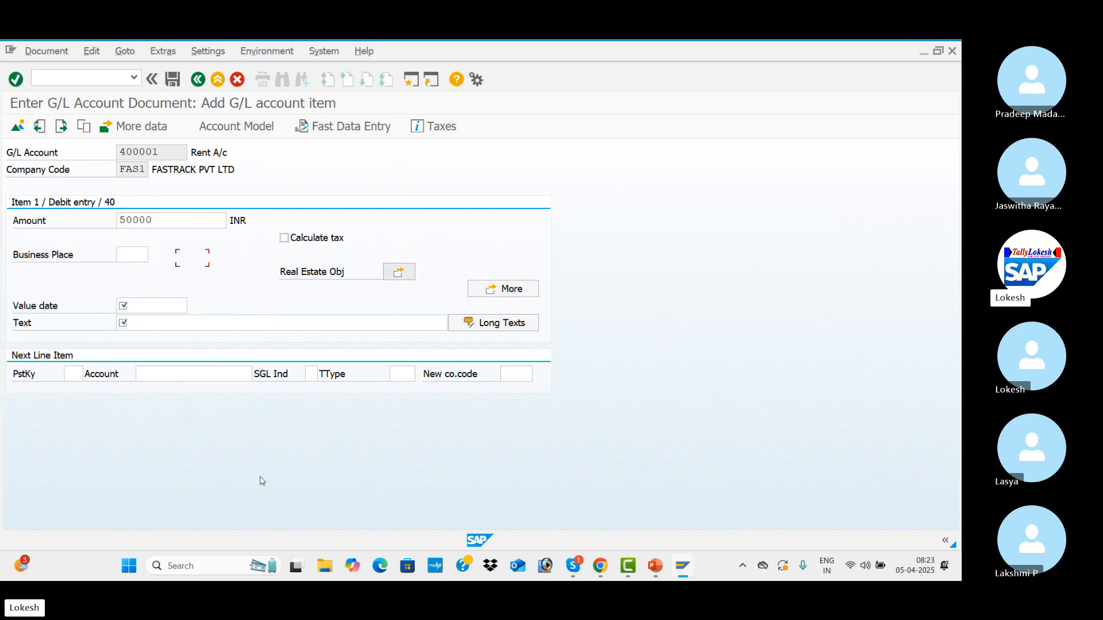
key(Tab)
key(Down)
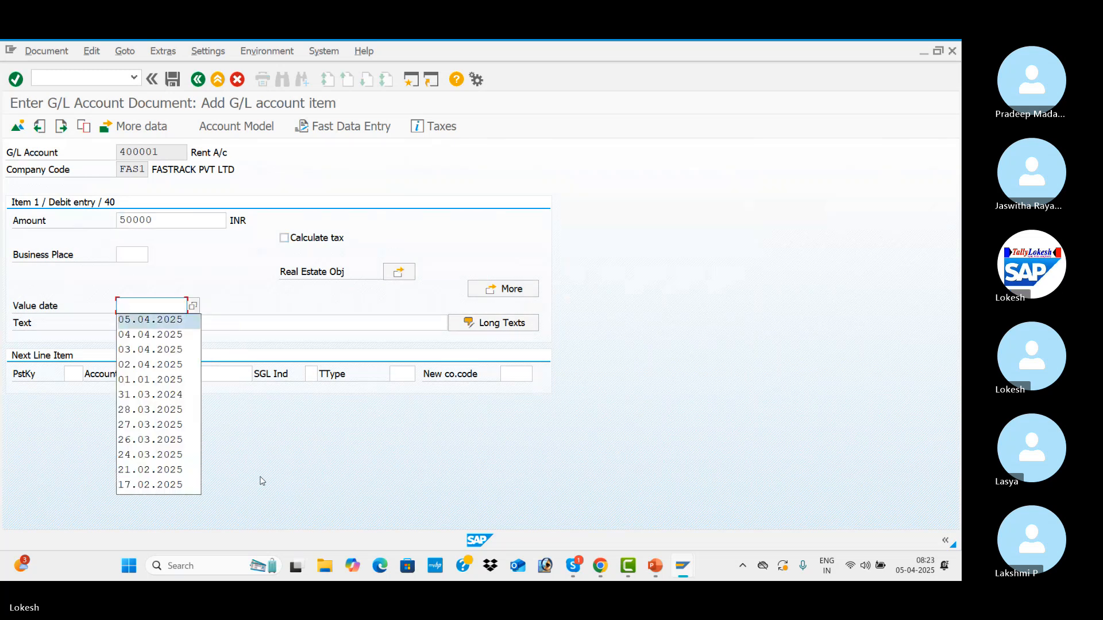
key(Tab)
key(Down)
key(Return)
key(Tab)
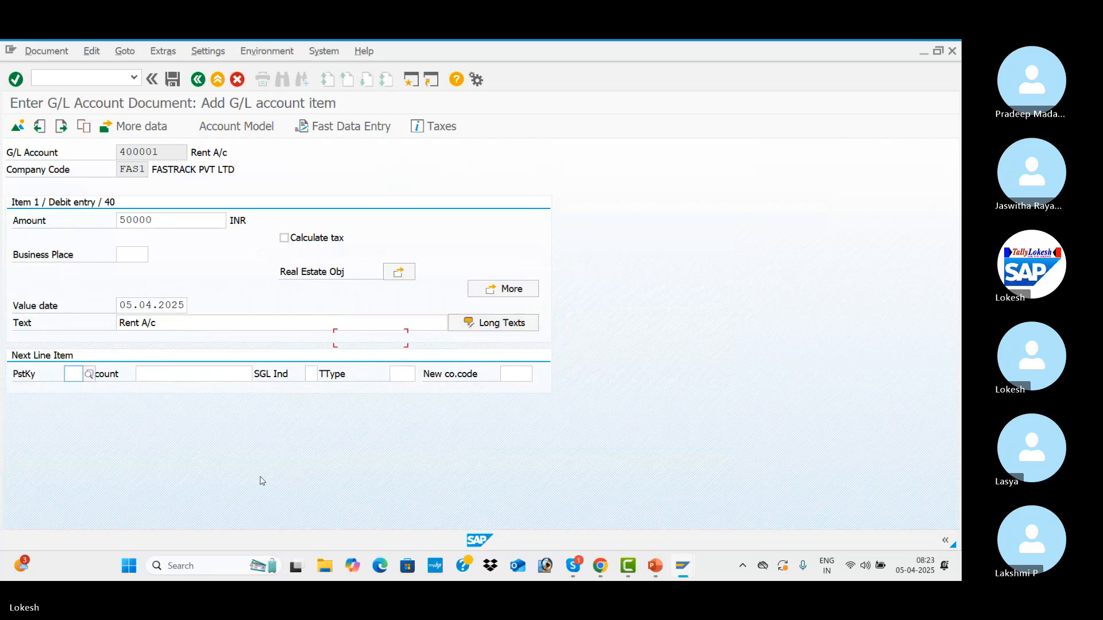
Add the next line item with posting key 50 and the SBI Bank G/L account.
key(Down)
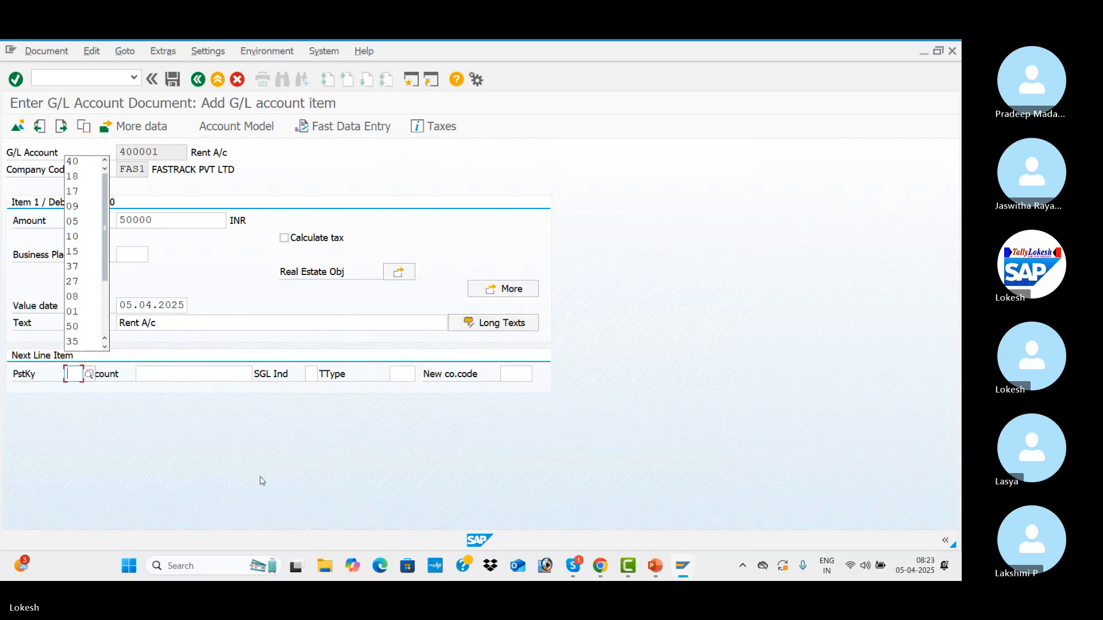
text(50)
key(Tab)
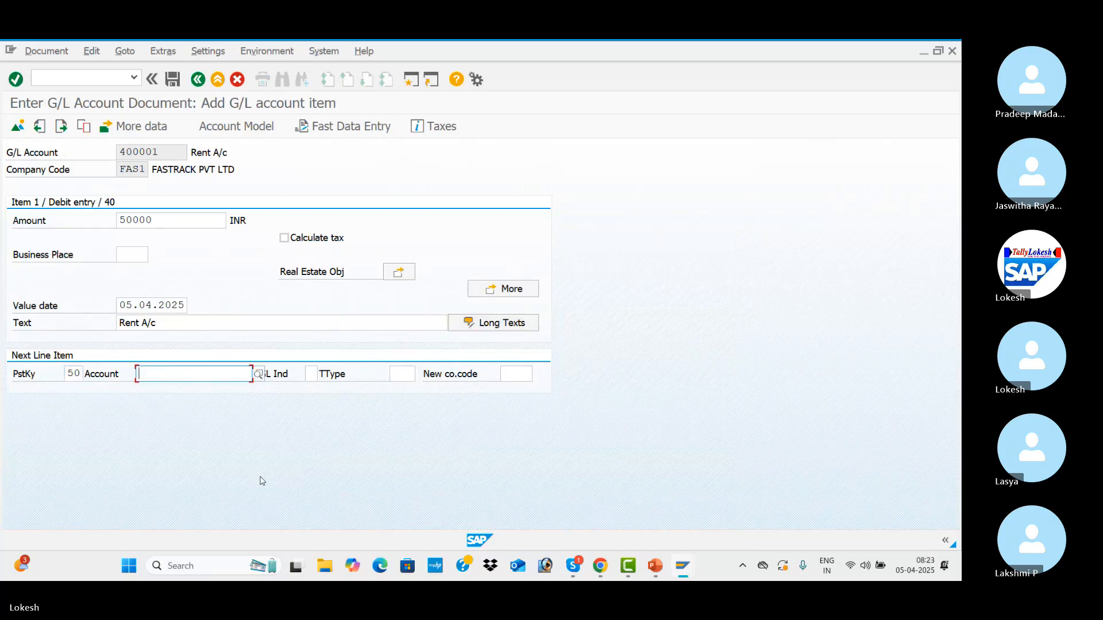
click(259, 375)
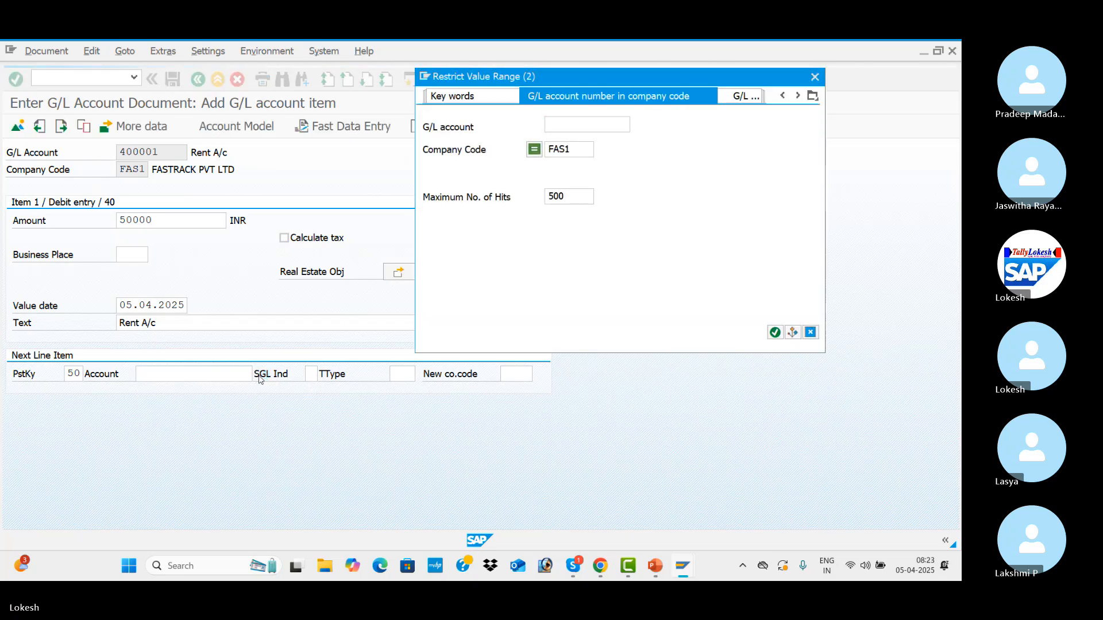
key(Return)
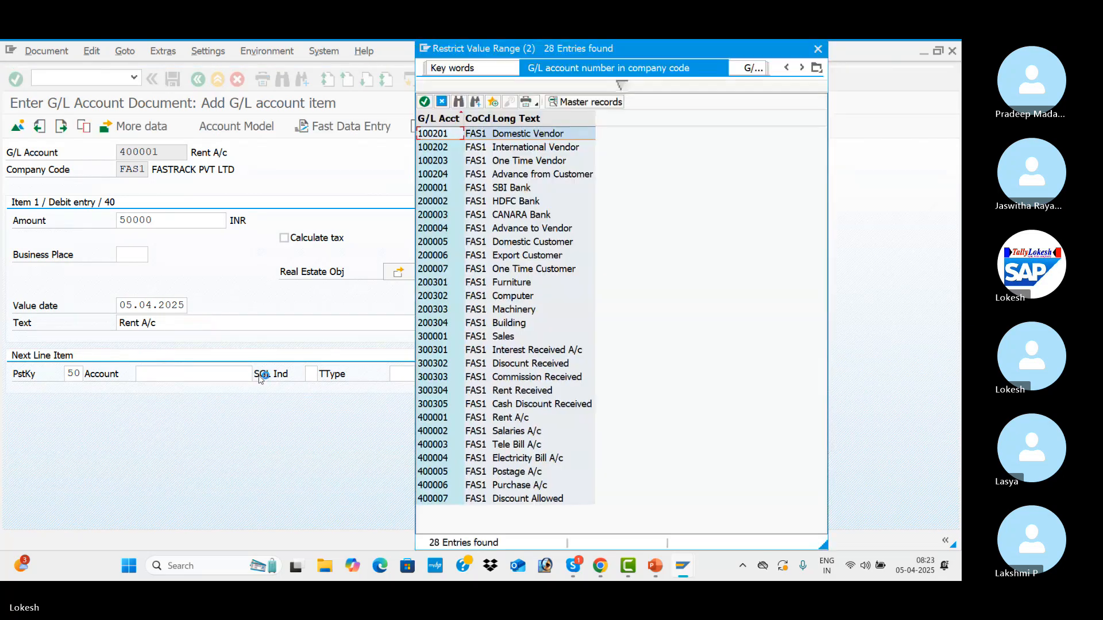
key(Down)
key(Down)
key(Down)
key(Down)
key(Down)
key(Down)
key(Down)
key(Down)
key(Down)
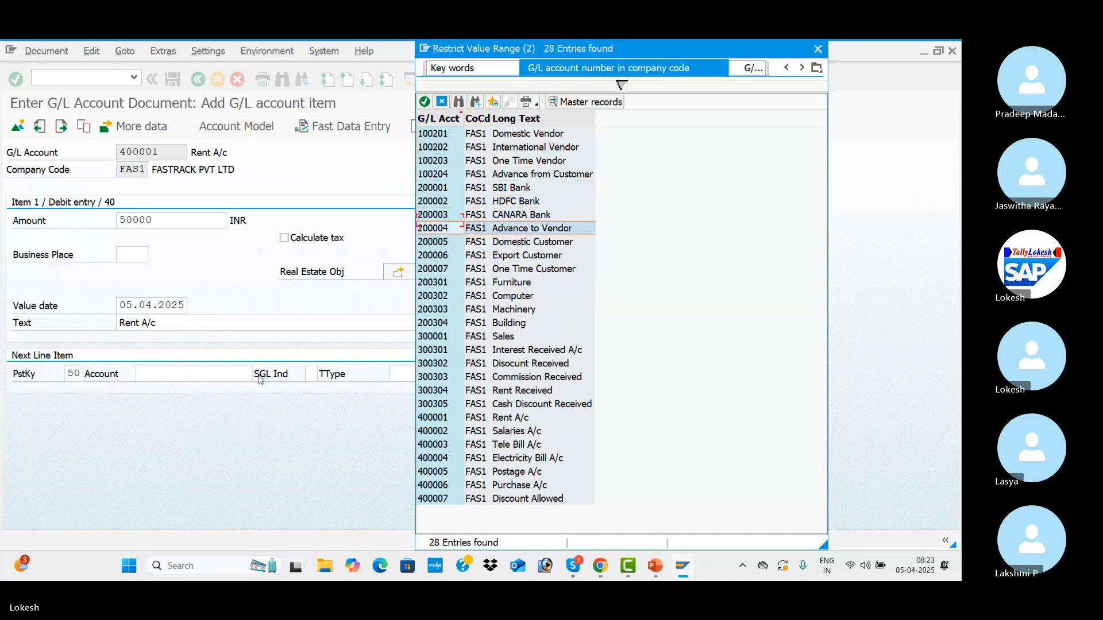
key(Up)
key(Up)
key(Up)
key(Up)
key(Up)
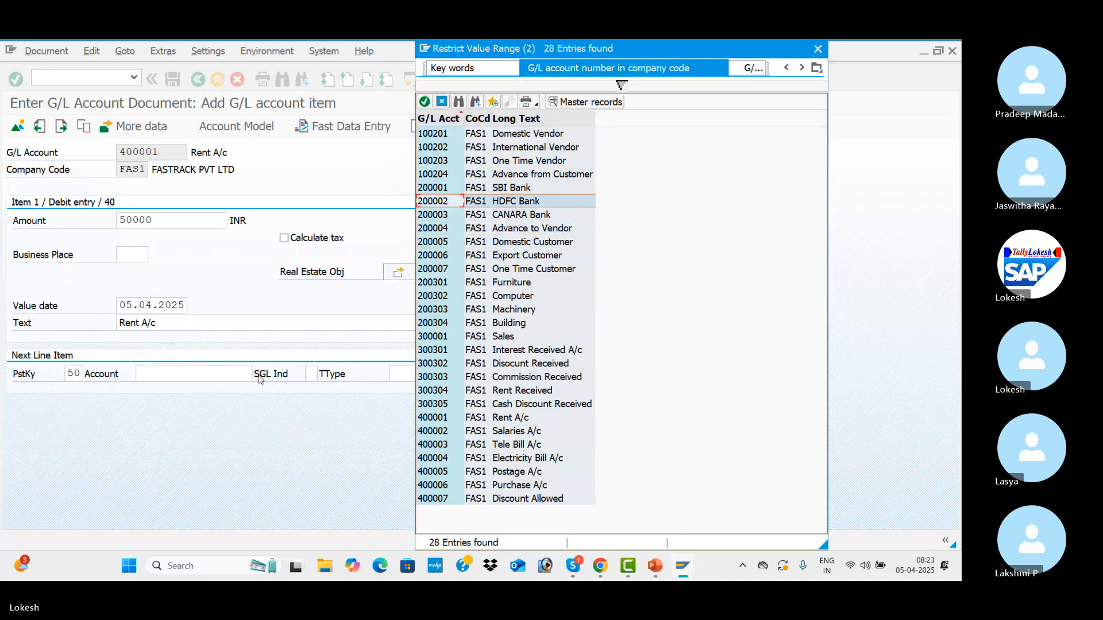
key(Escape)
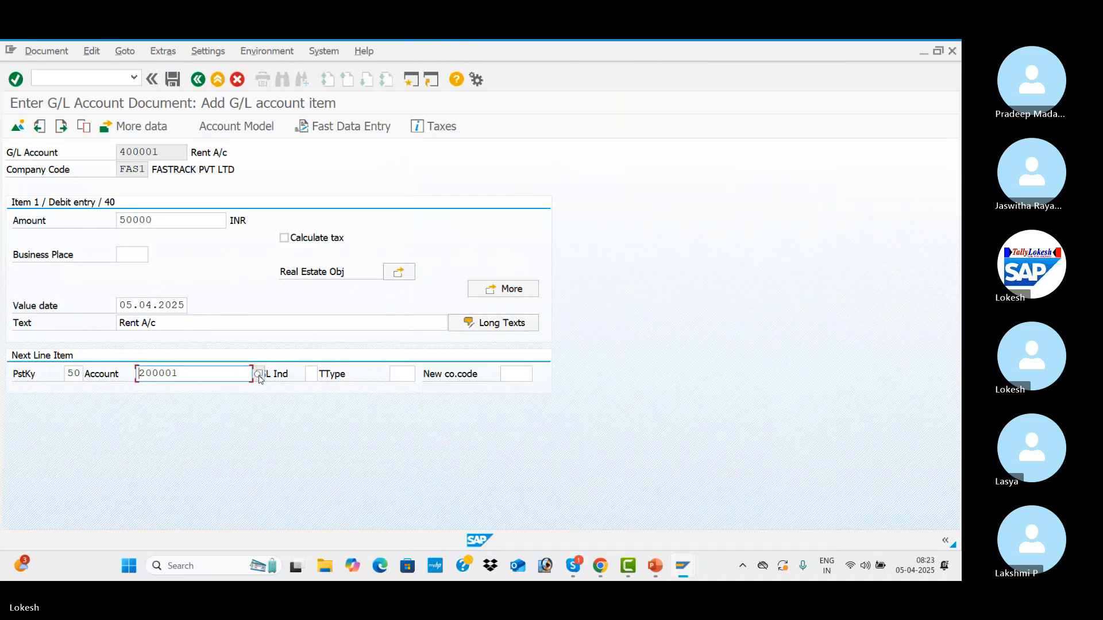
key(Return)
Fill in the SBI Bank credit item with amount 50000, value date 05.04.2025 and text Bank A/c.
key(space)
key(Down)
key(Tab)
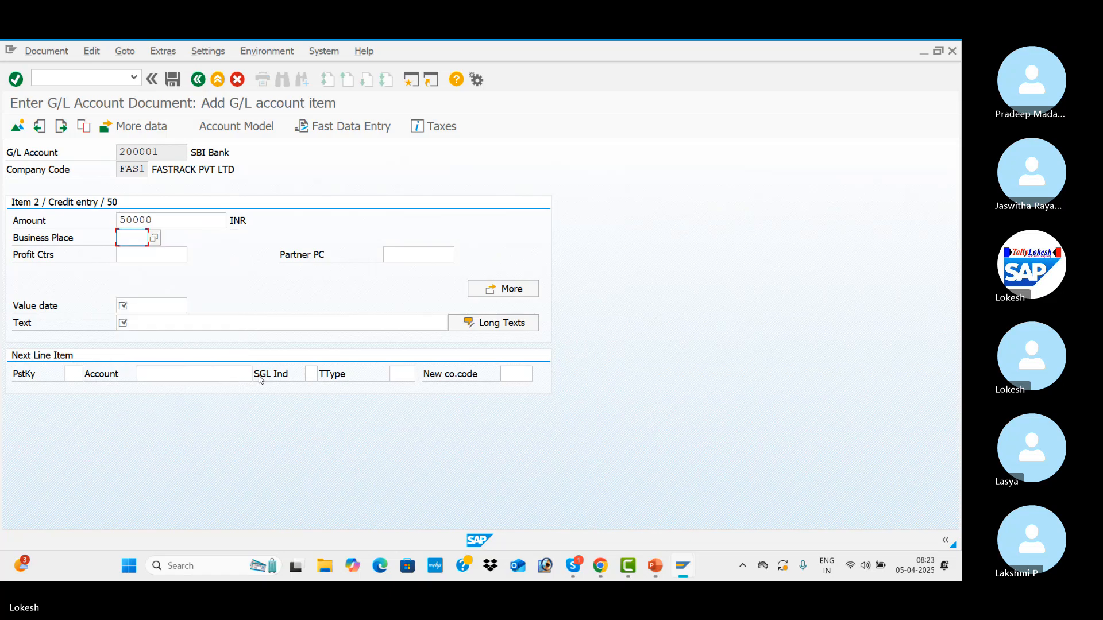
key(Tab)
key(Tab)
key(Tab)
key(Tab)
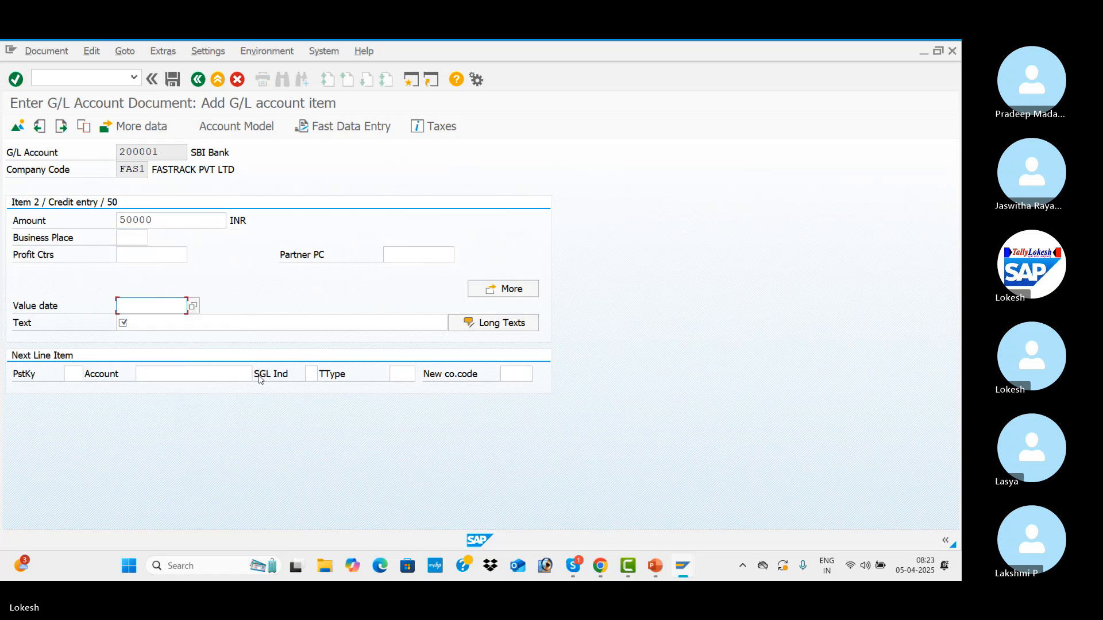
key(space)
key(Down)
key(Tab)
key(space)
key(Down)
key(Down)
key(Tab)
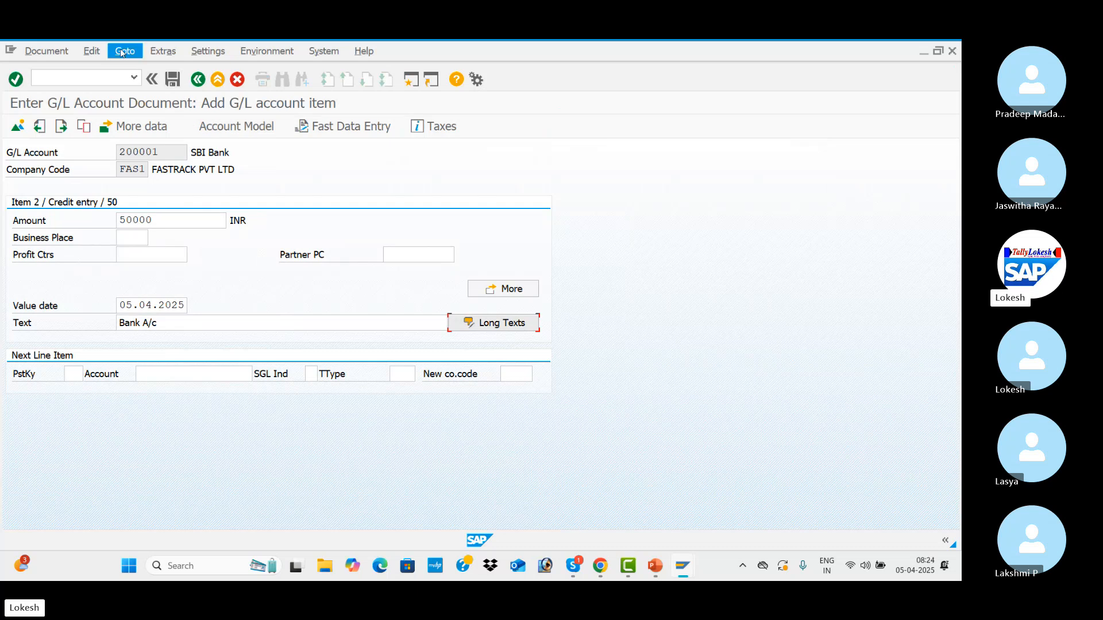
Simulate the rent document to display its overview, and exit it without posting, discarding the entered data.
click(46, 51)
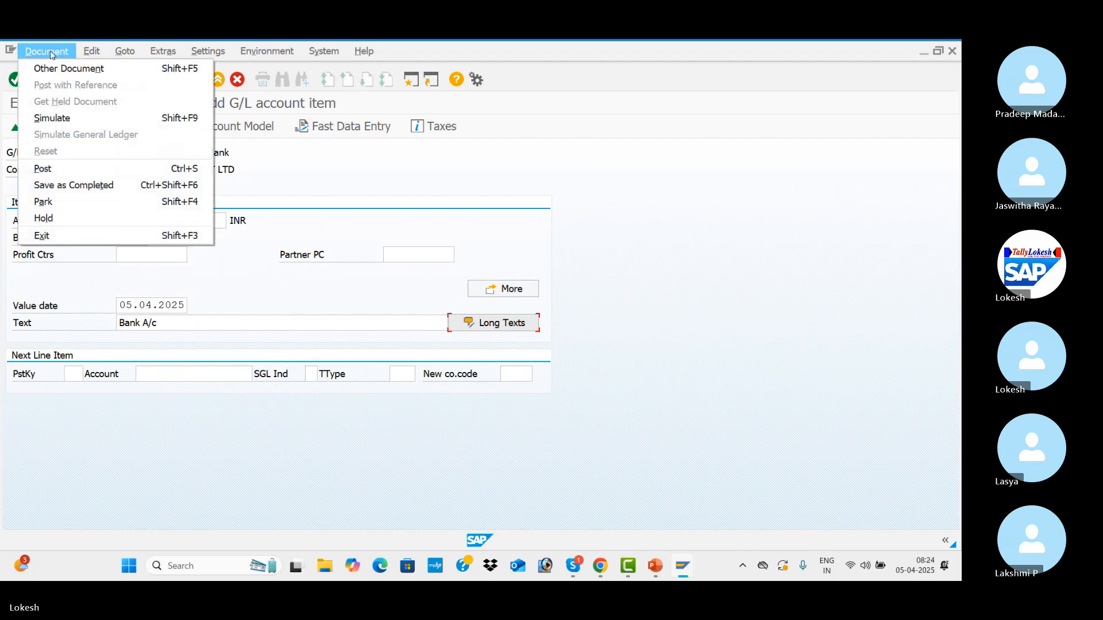
click(68, 121)
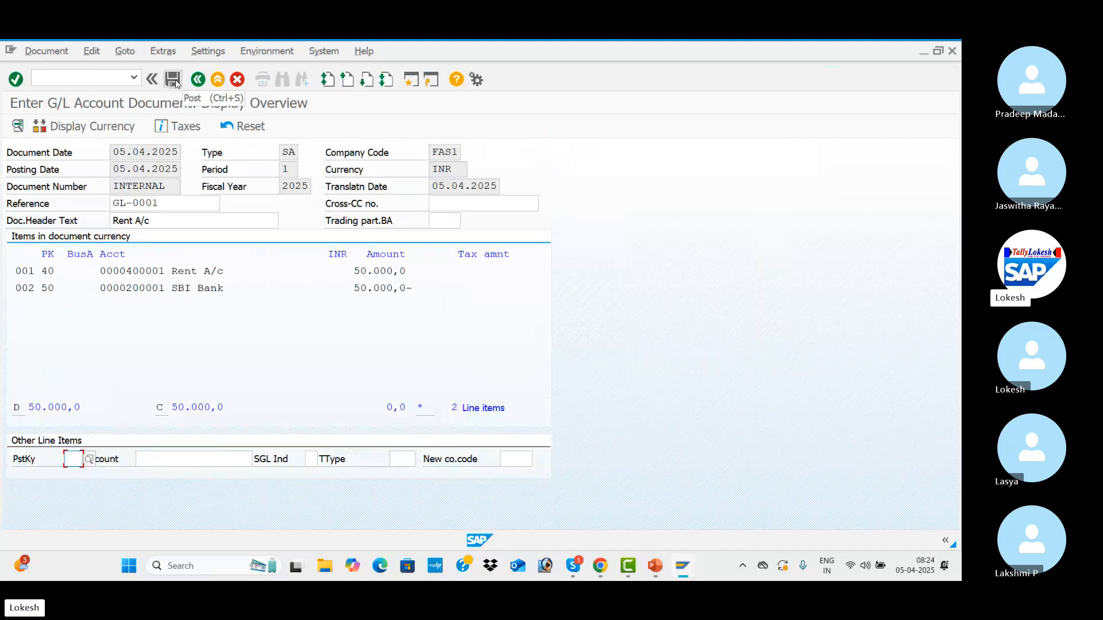
click(64, 56)
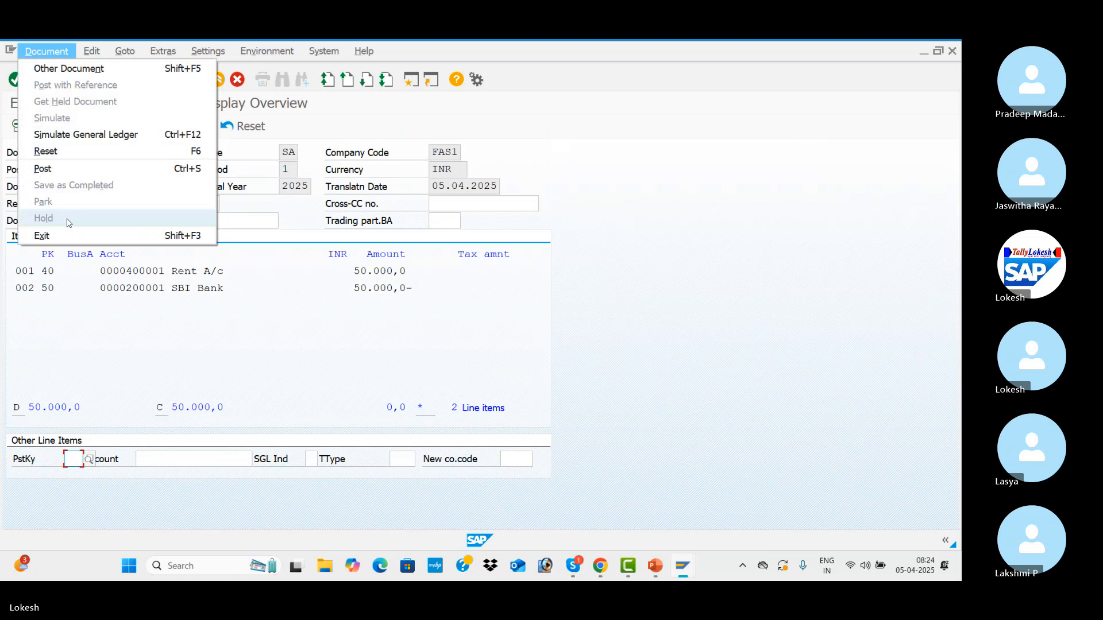
click(60, 235)
click(298, 349)
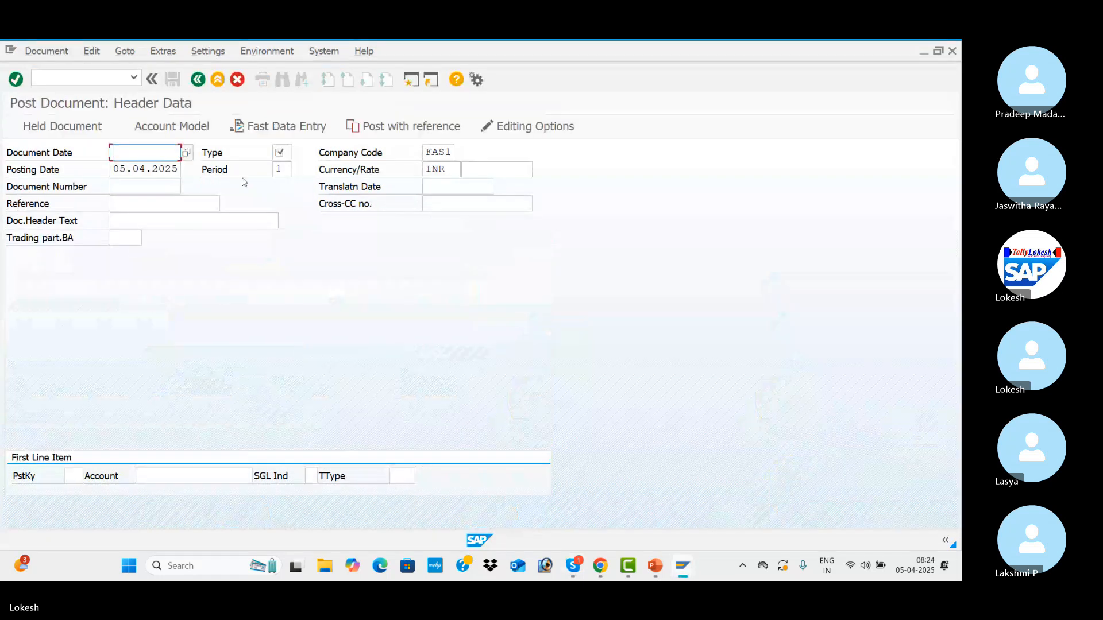
Fill in the document header with document date 05.04.2025 and document type SA.
key(Down)
key(Return)
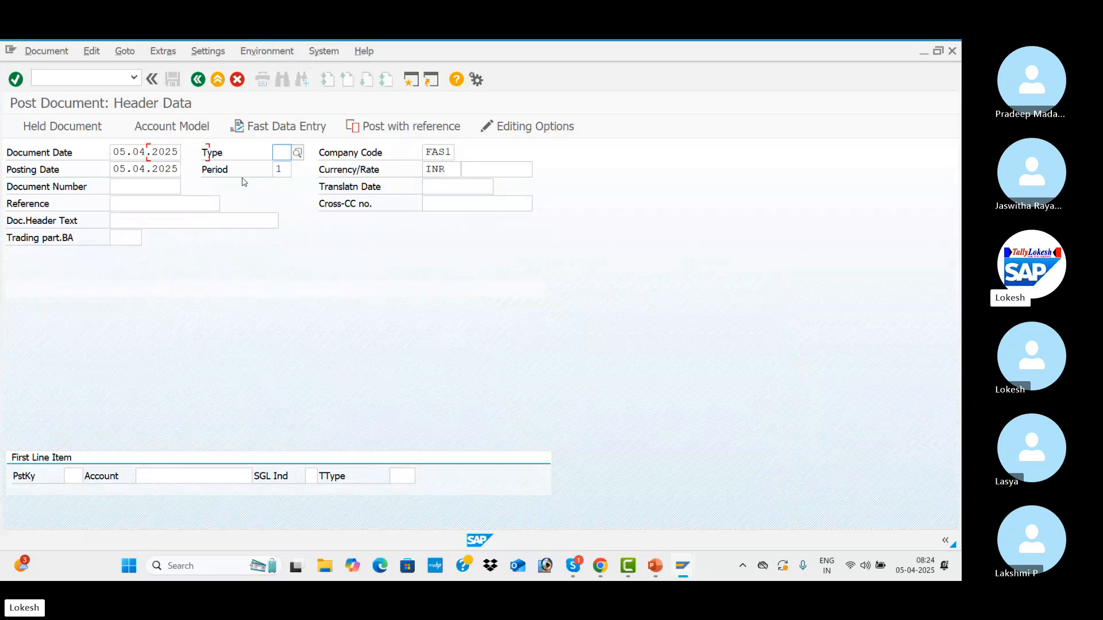
key(Down)
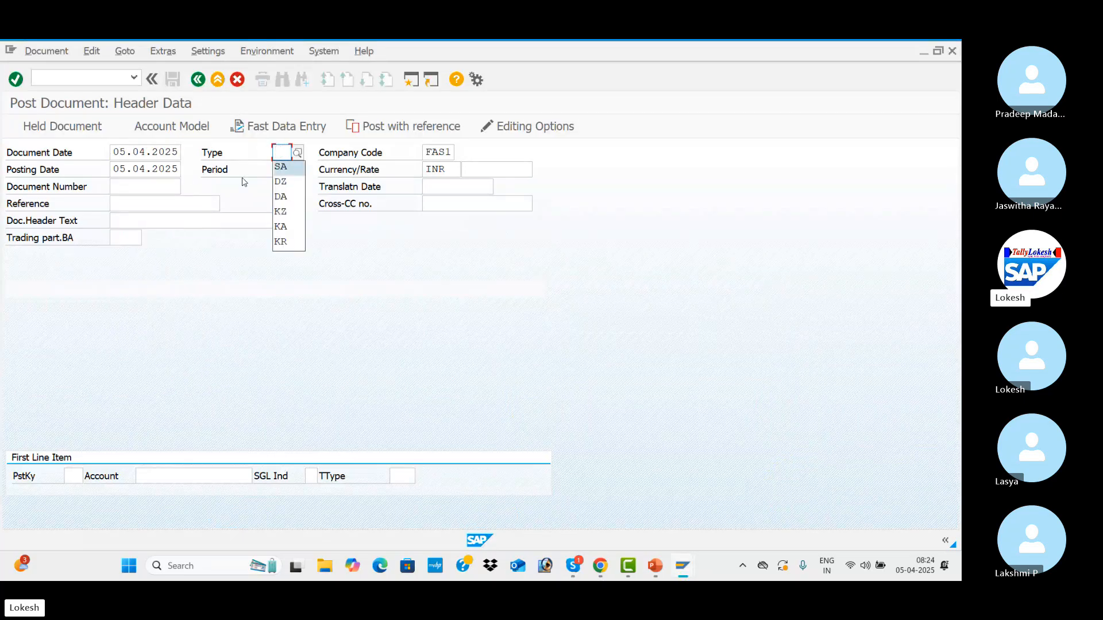
key(Tab)
key(Tab)
Enter reference GL-0001 and document header text Rent A/c.
key(Tab)
key(Tab)
key(Tab)
key(Tab)
key(Tab)
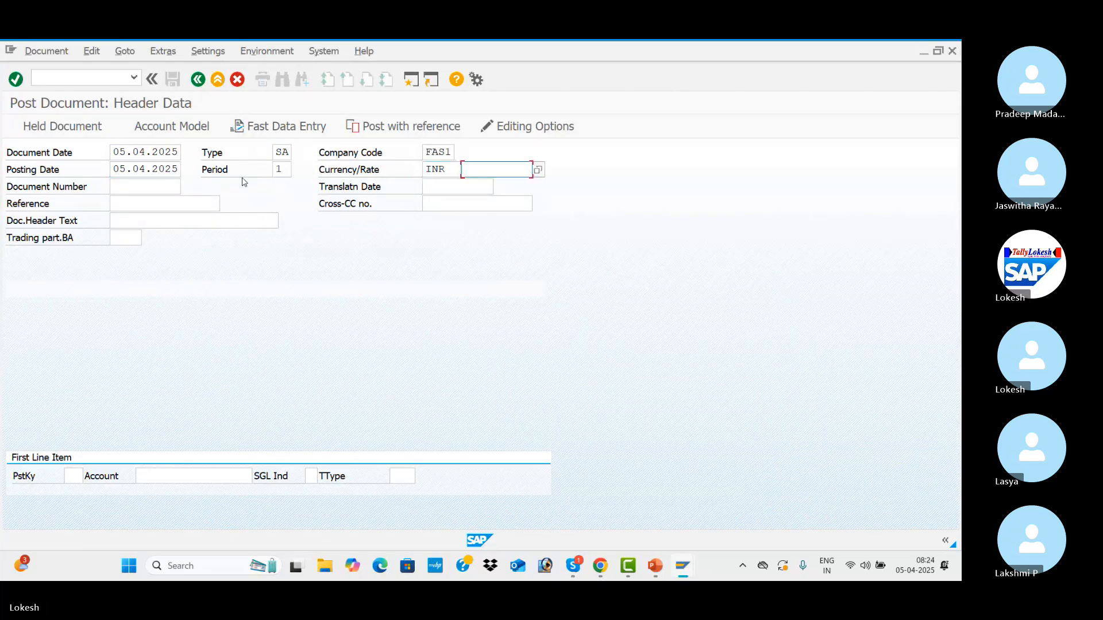
key(Down)
key(Tab)
key(Tab)
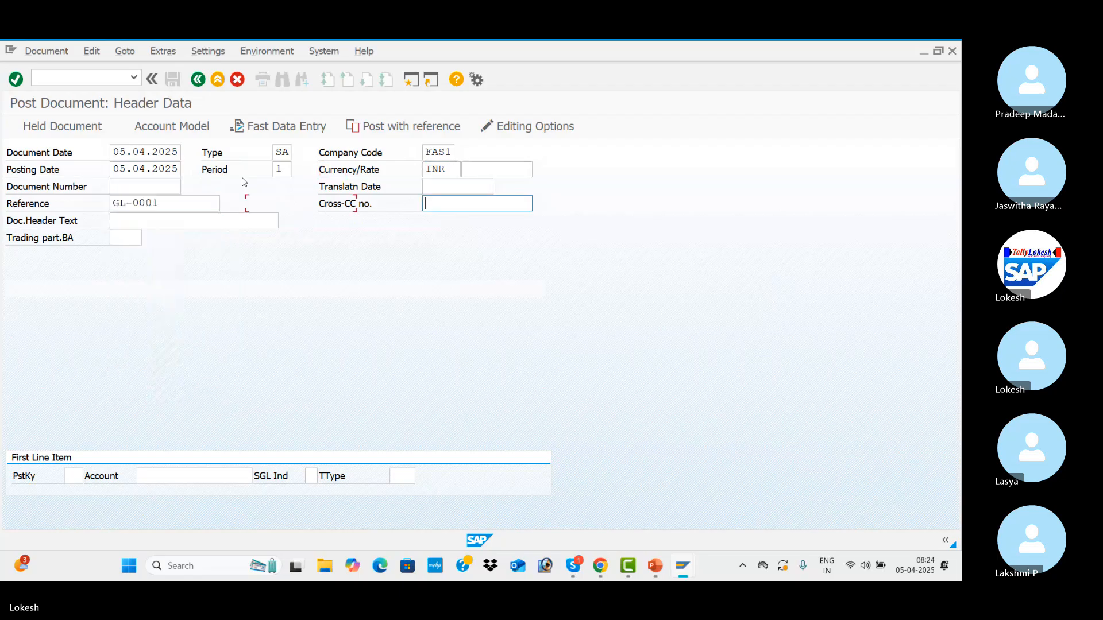
key(Down)
key(Tab)
key(Tab)
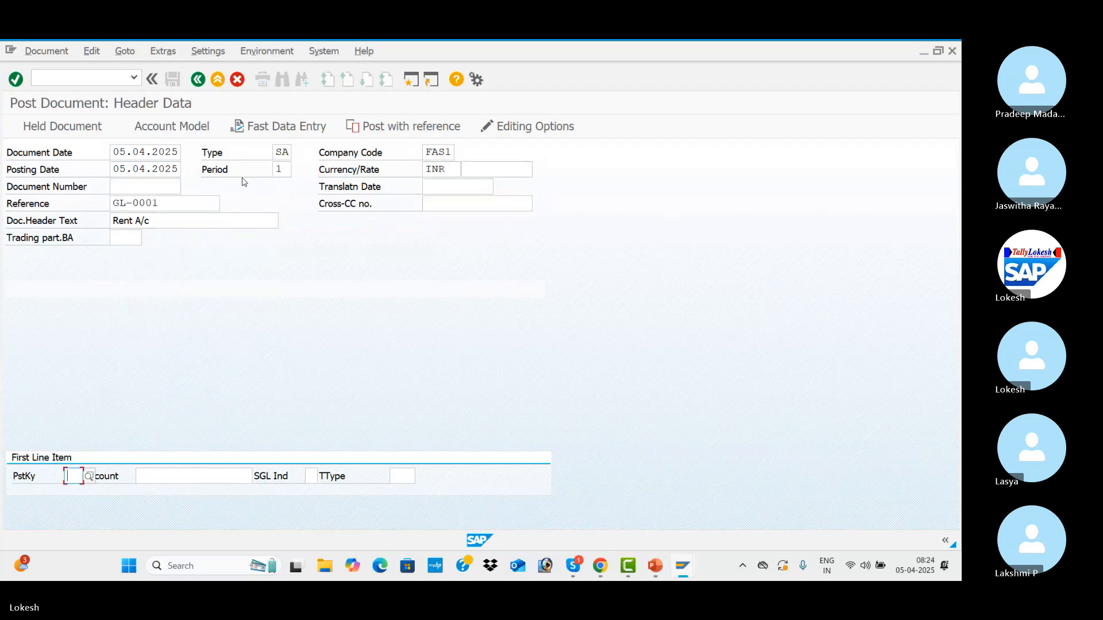
Start the first line item with posting key 40 and the Rent A/c G/L account.
key(Down)
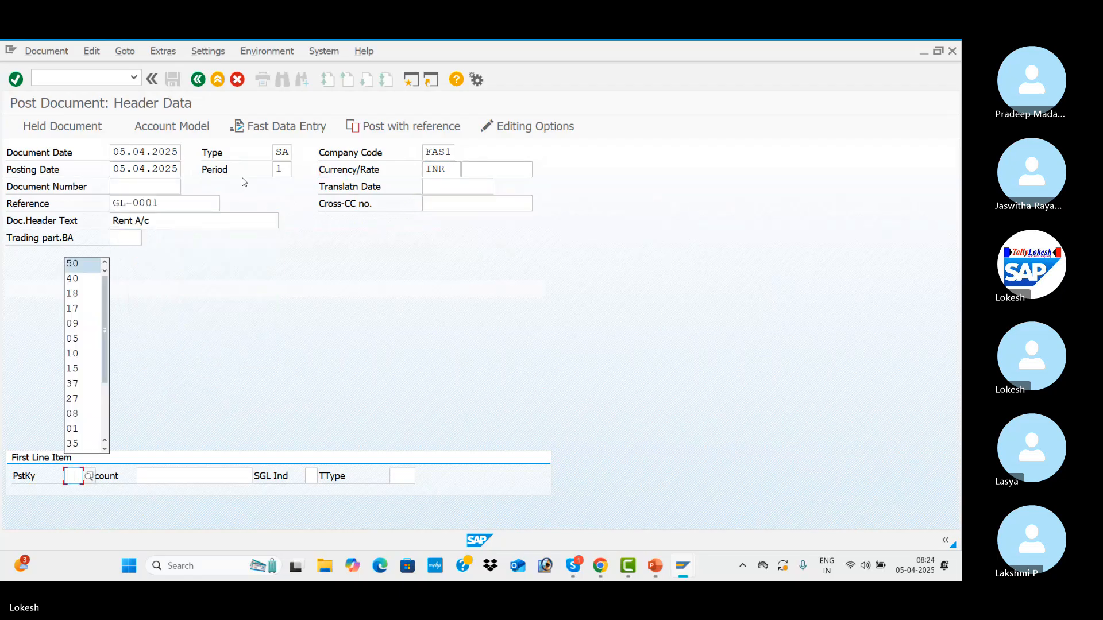
key(Down)
key(Tab)
key(Down)
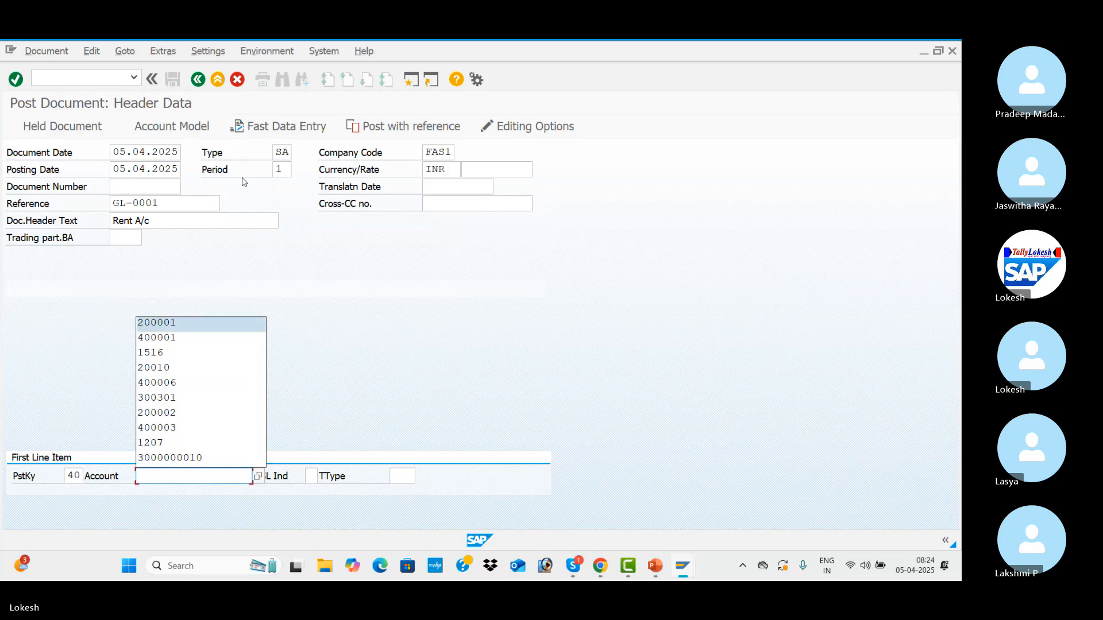
key(Down)
key(Tab)
key(Return)
Fill in the Rent A/c debit item with amount 50000, value date 05.04.2025 and text Bank A/c.
text(50000)
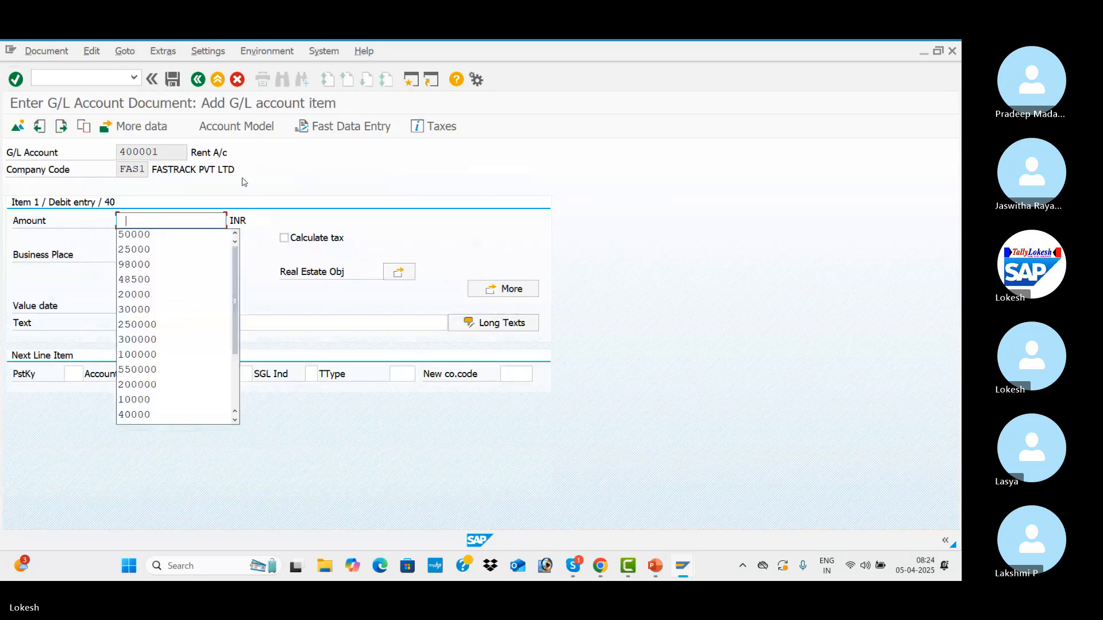
key(Tab)
key(Tab)
key(Tab)
key(Tab)
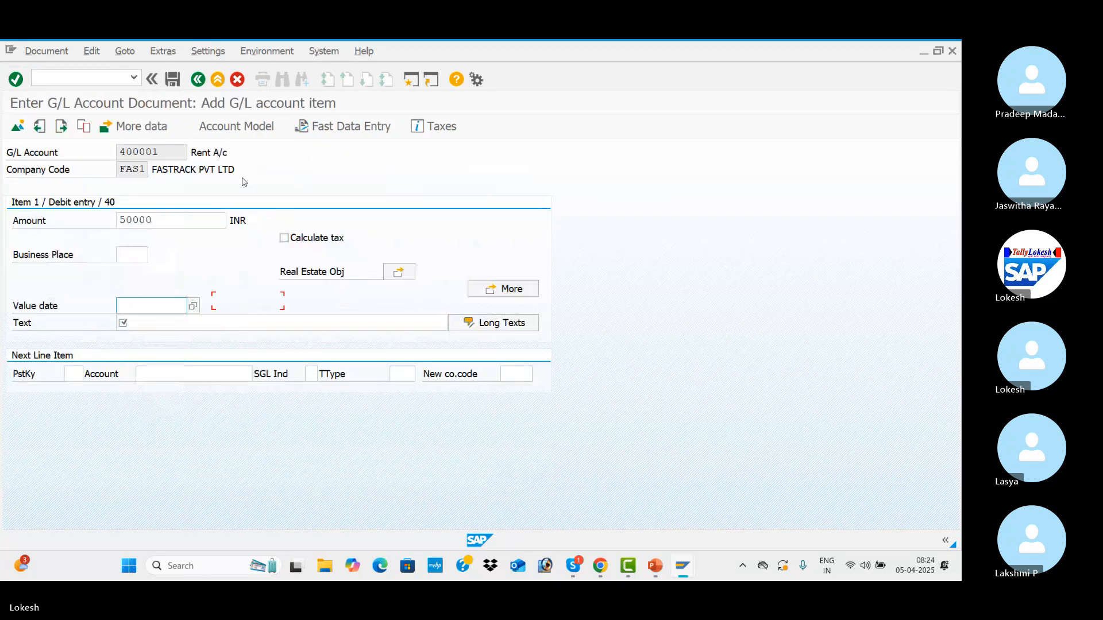
key(Tab)
key(Down)
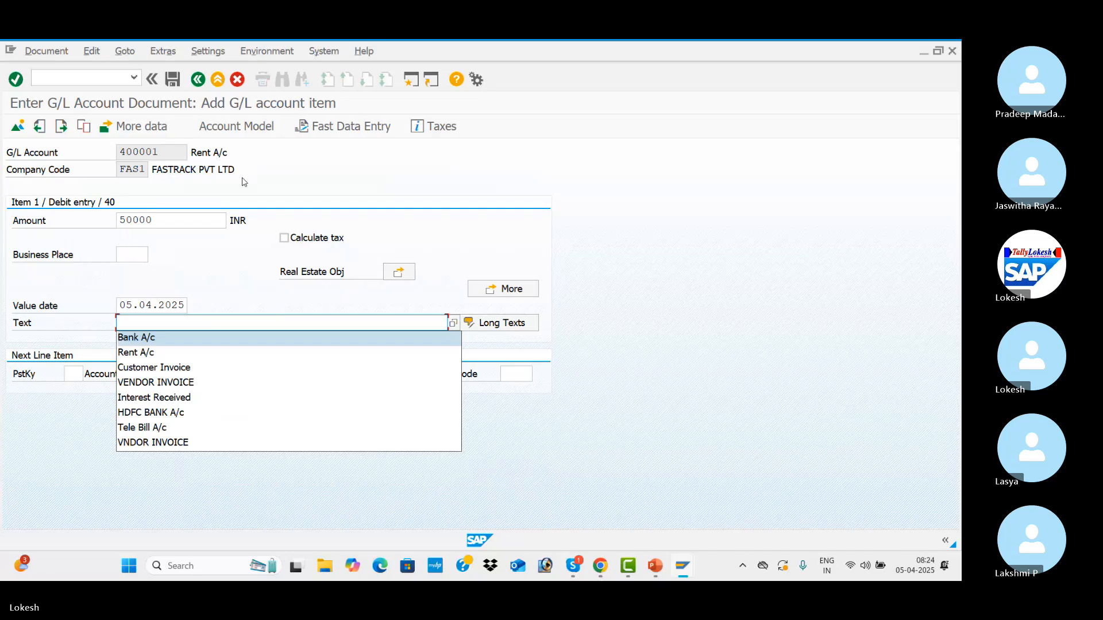
key(Tab)
key(Tab)
Enter posting key 50 and the SBI Bank G/L account for the next line item, and try to hold the document.
key(Down)
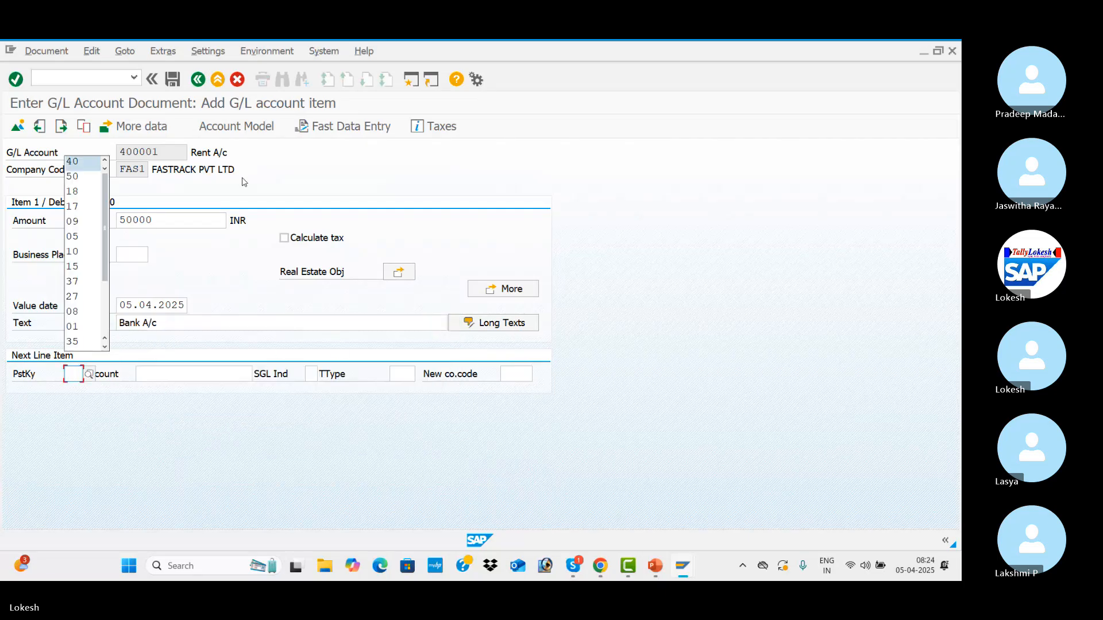
key(Tab)
key(Down)
key(Down)
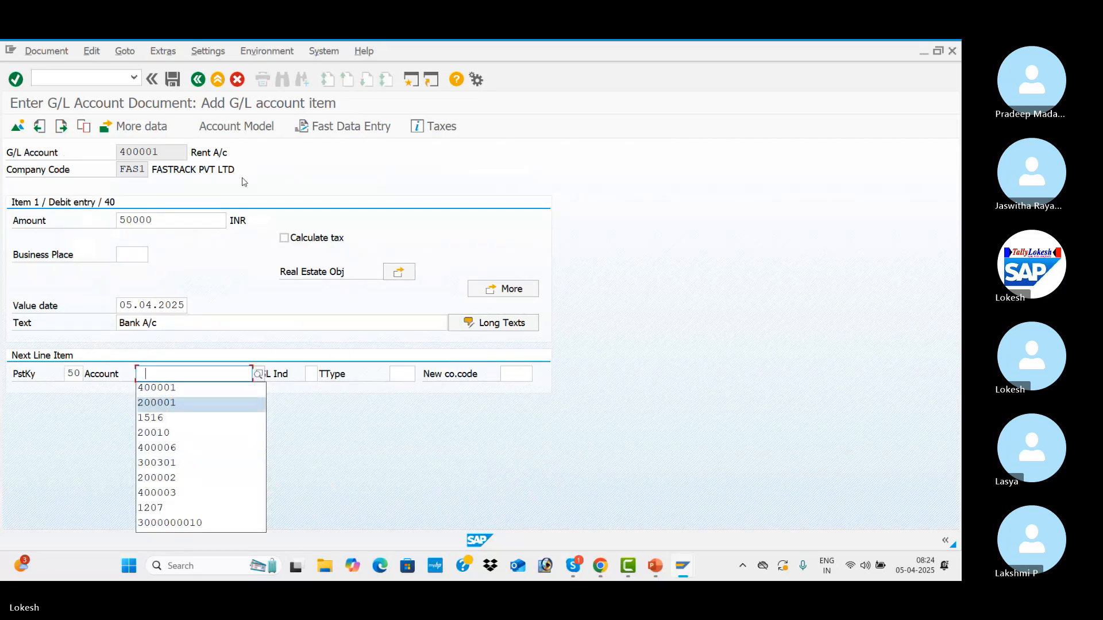
key(Tab)
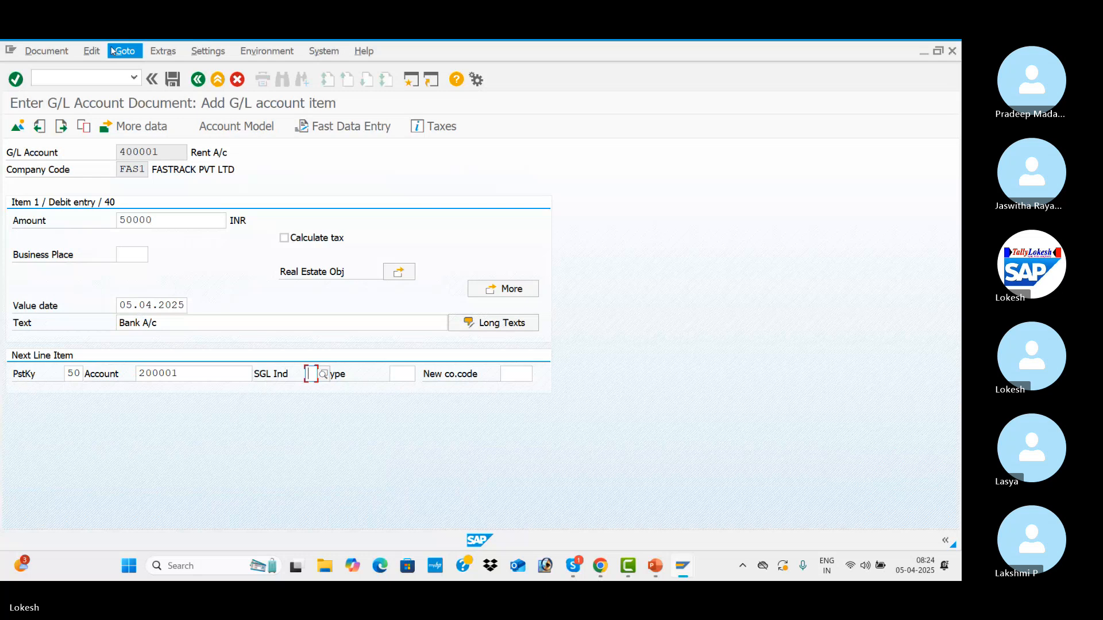
click(52, 55)
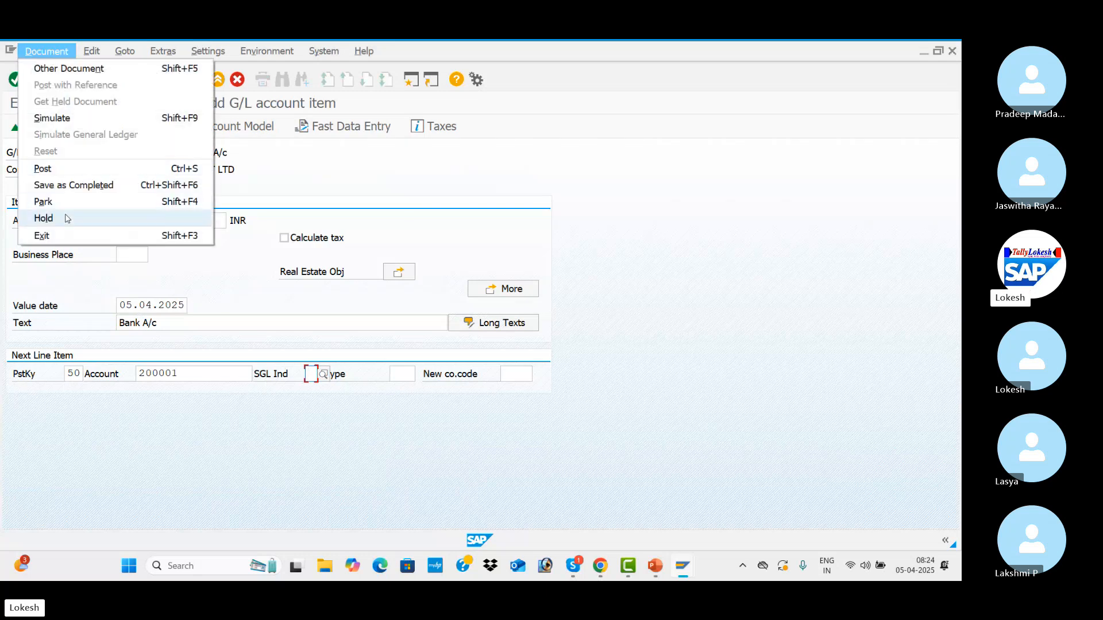
click(44, 218)
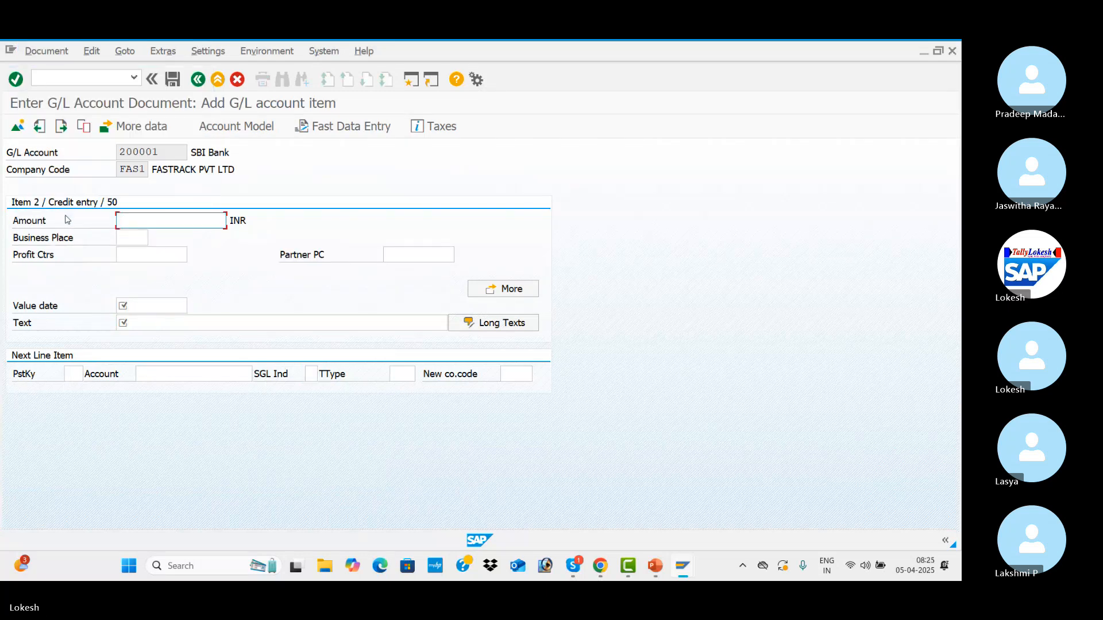
Fill in the SBI Bank credit item with amount 50000 and value date 05.04.2025.
text(50000)
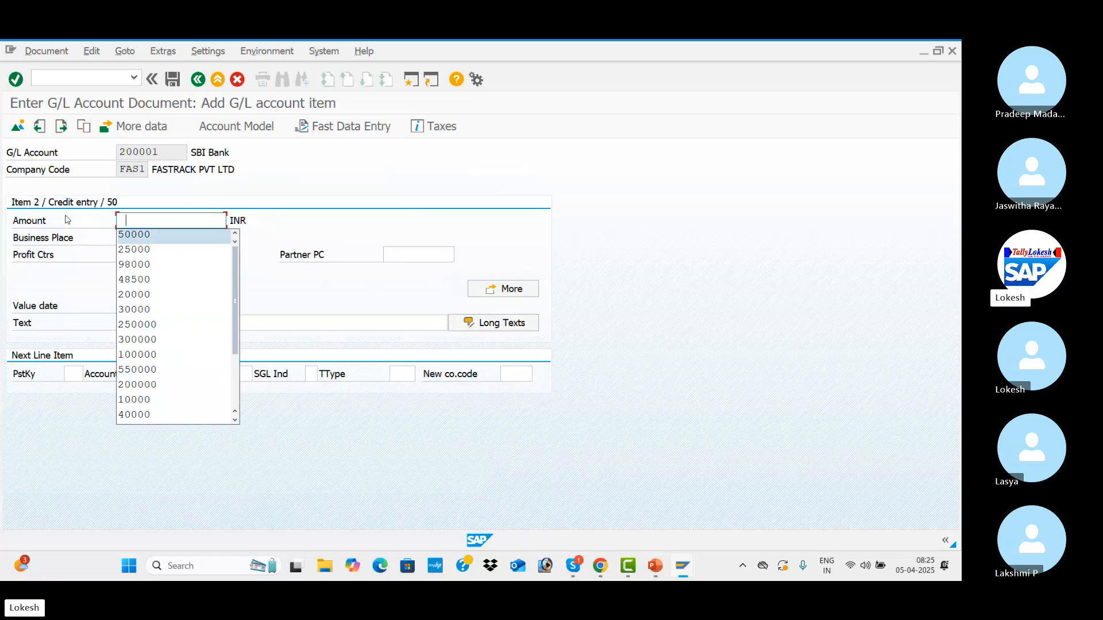
key(Tab)
key(Tab)
key(Tab)
key(Tab)
key(Tab)
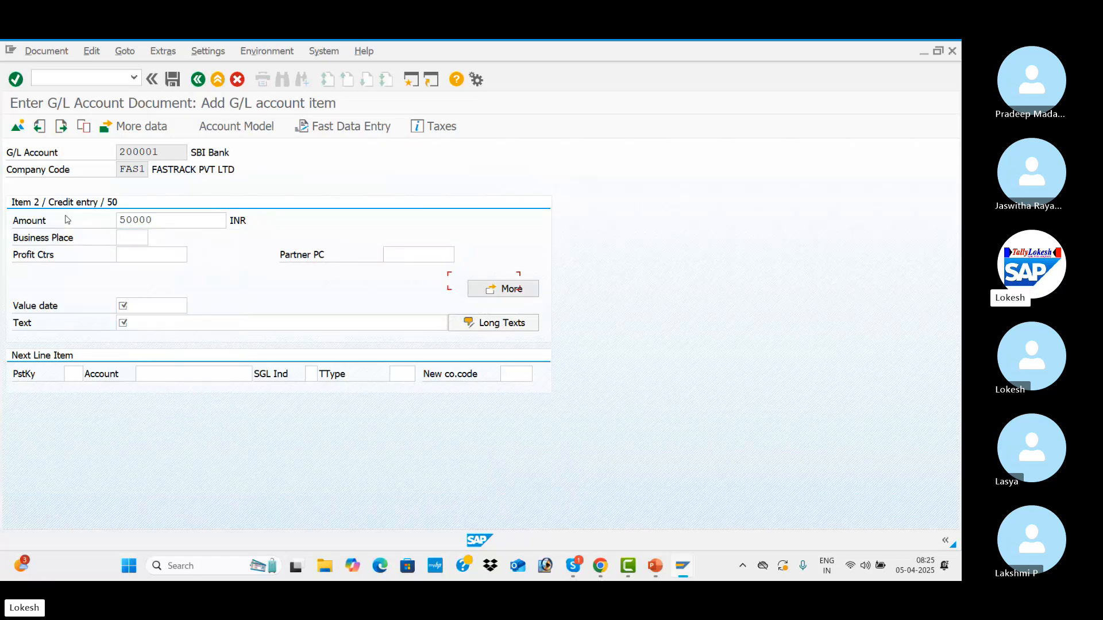
key(Down)
key(Tab)
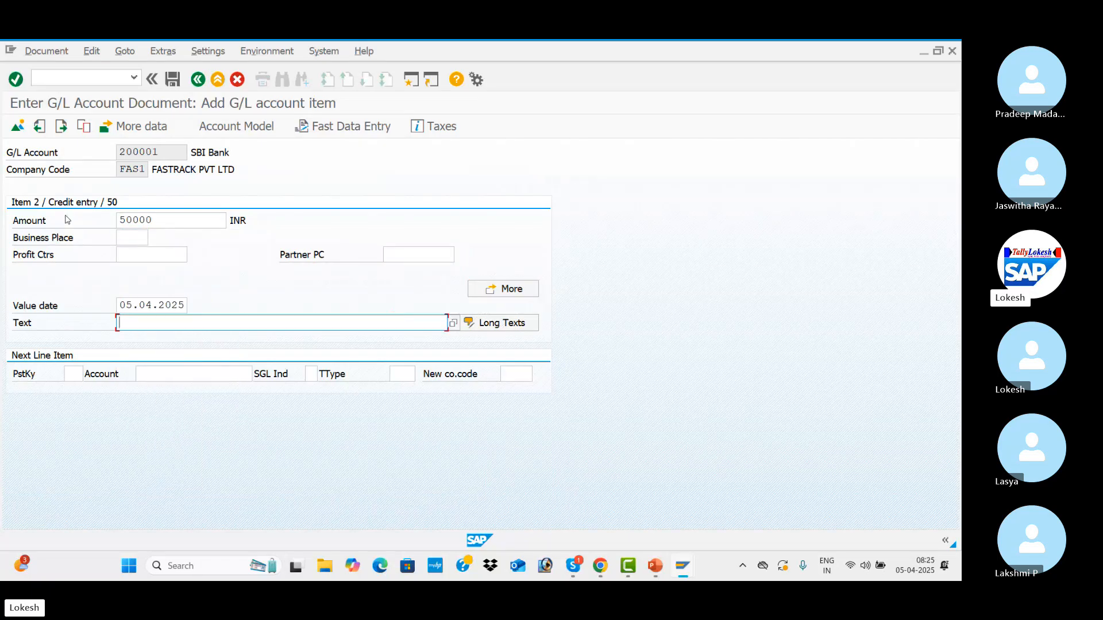
Set the SBI Bank credit item's text to Bank A/c.
key(Down)
key(Down)
key(Return)
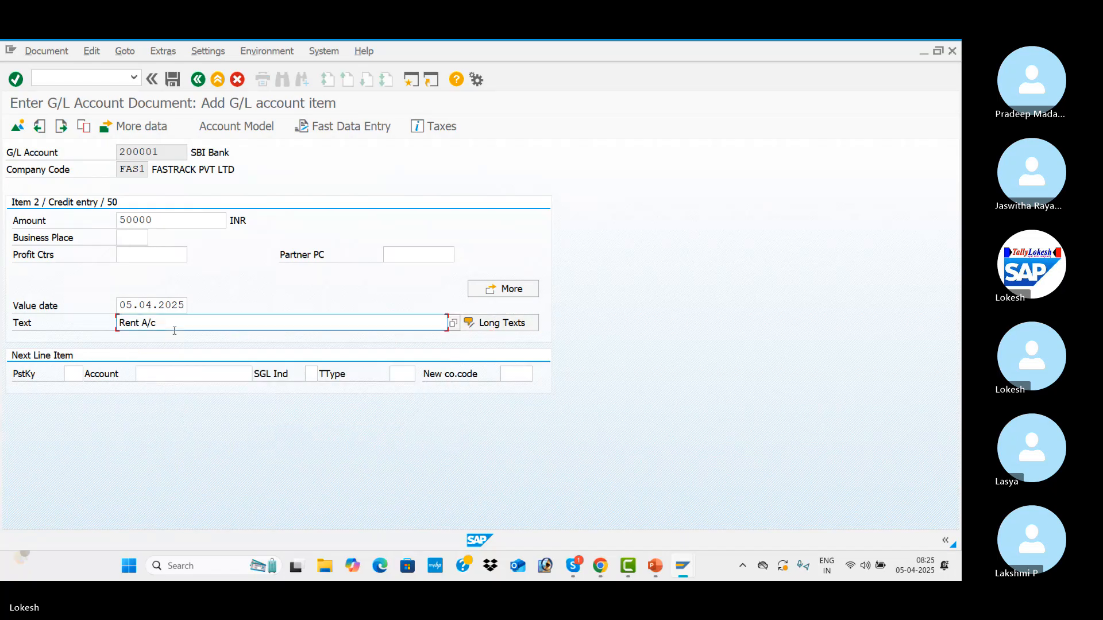
drag(172, 325, 83, 307)
key(BackSpace)
key(Down)
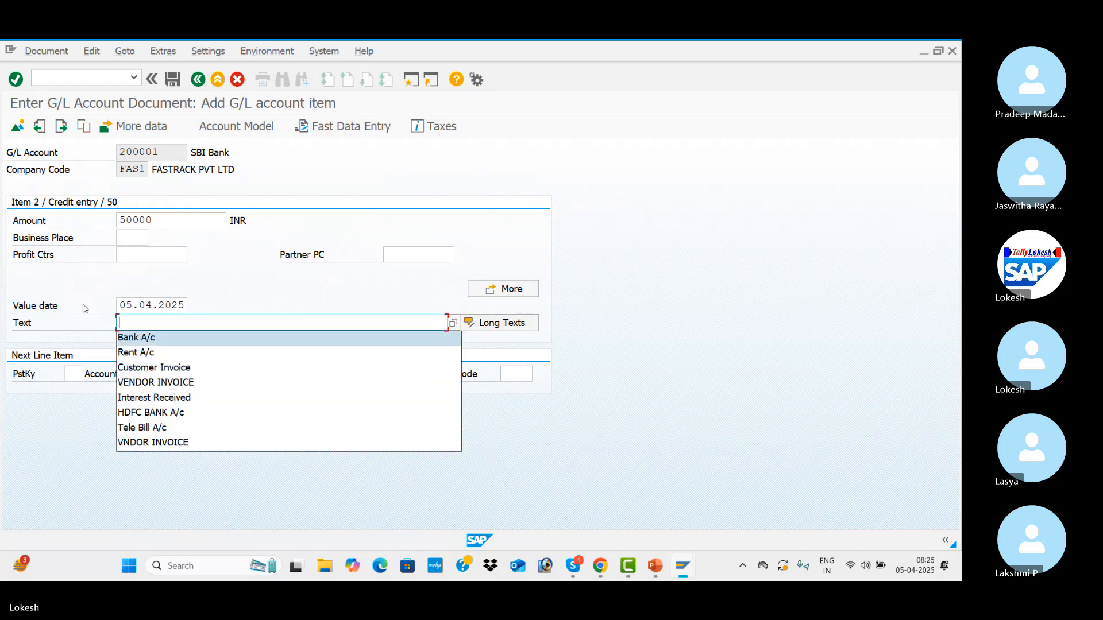
key(Tab)
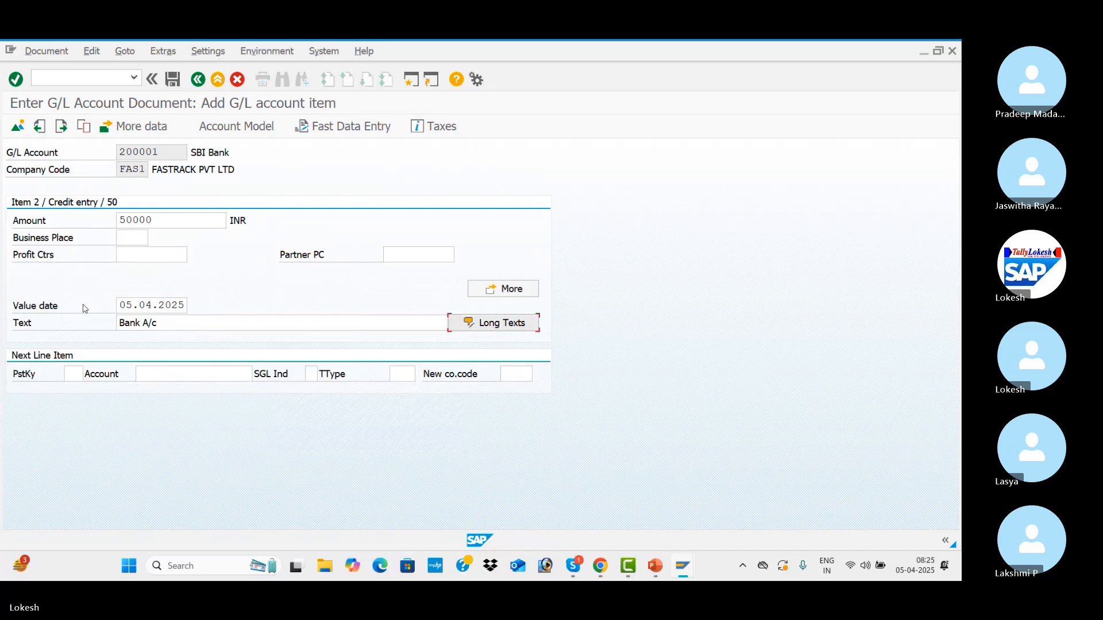
Hold the document under temporary document number 123.
click(49, 53)
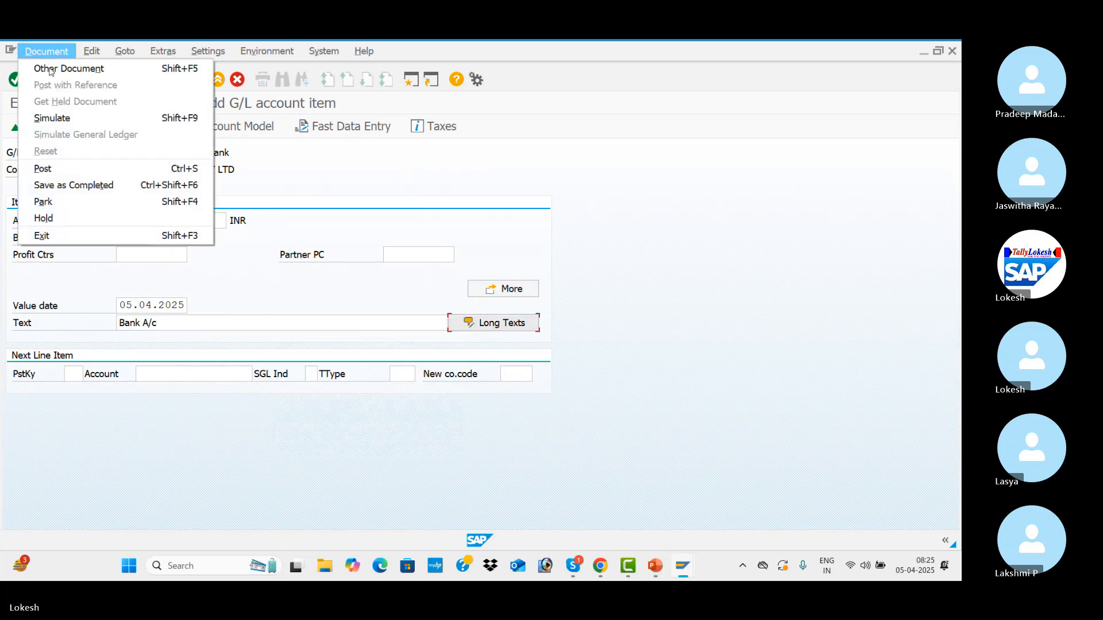
click(67, 222)
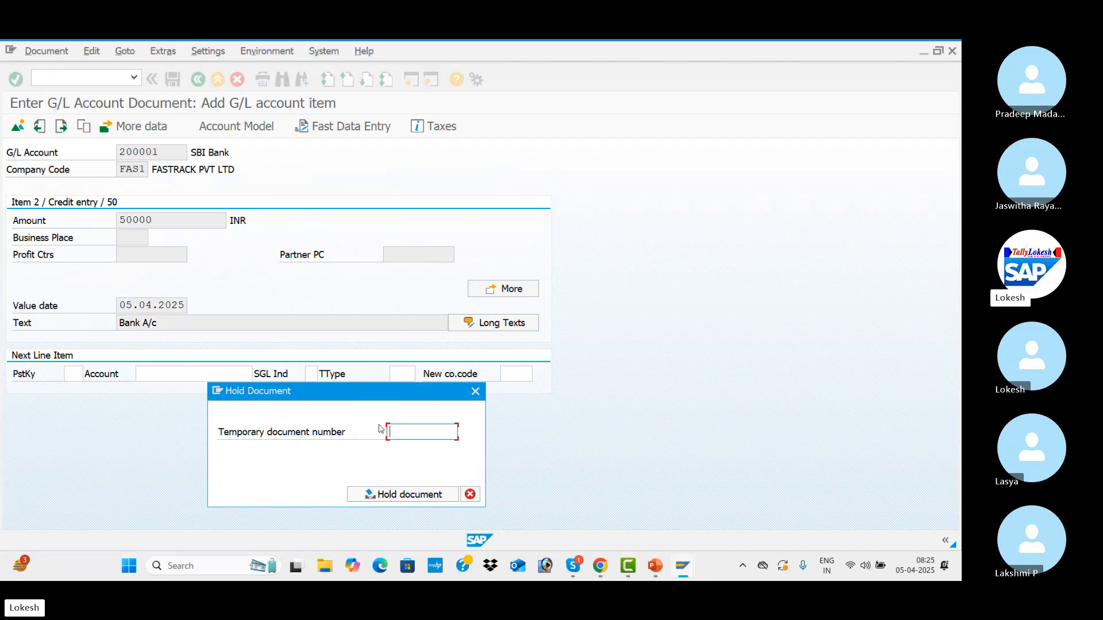
text(123)
key(Return)
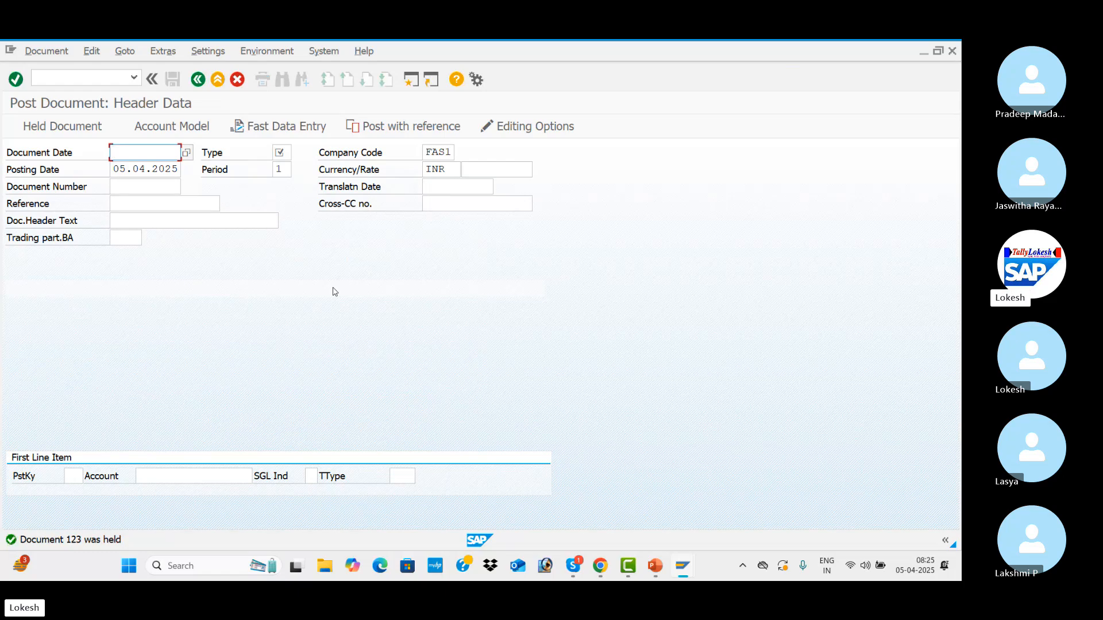
Consult the transaction codes on the PowerPoint slide, return to SAP and open transaction FBL3N.
key(alt+Tab)
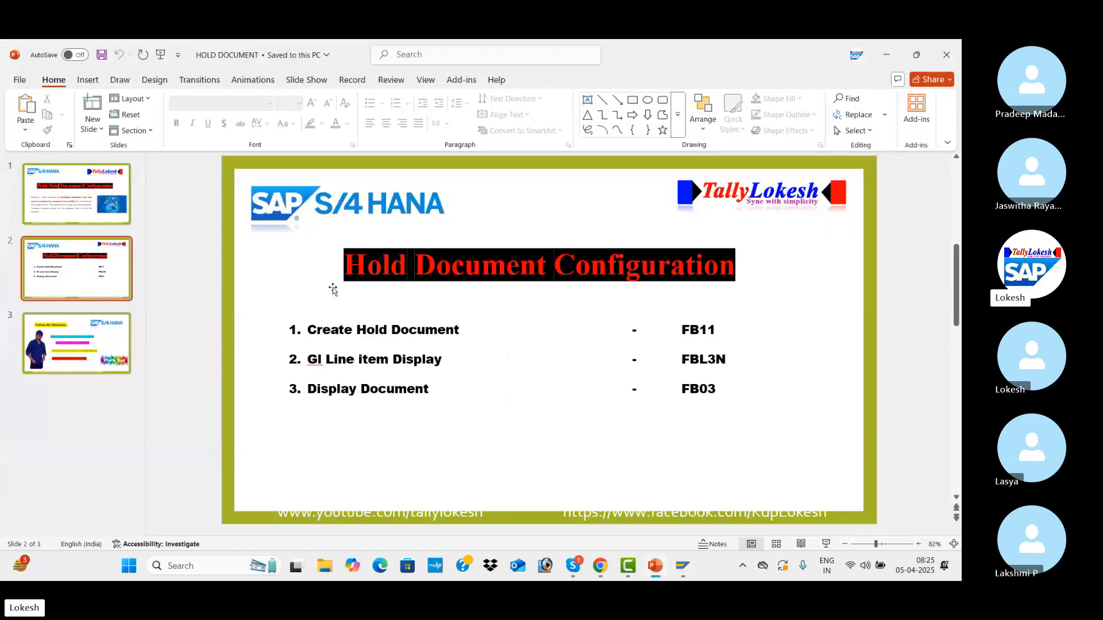
key(alt+Tab)
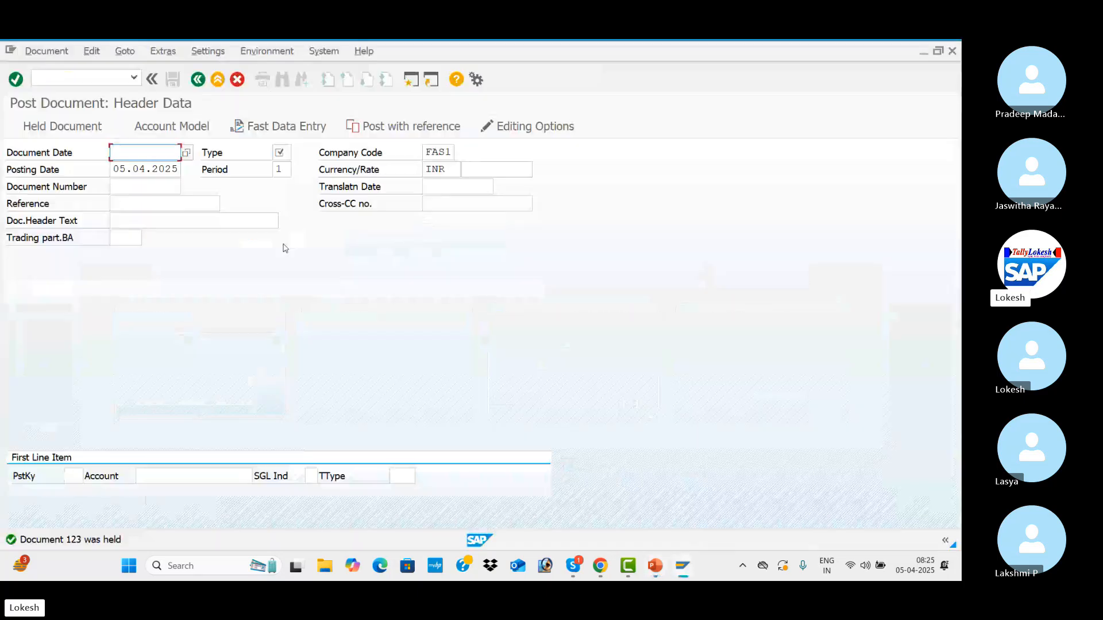
click(113, 79)
text(/)
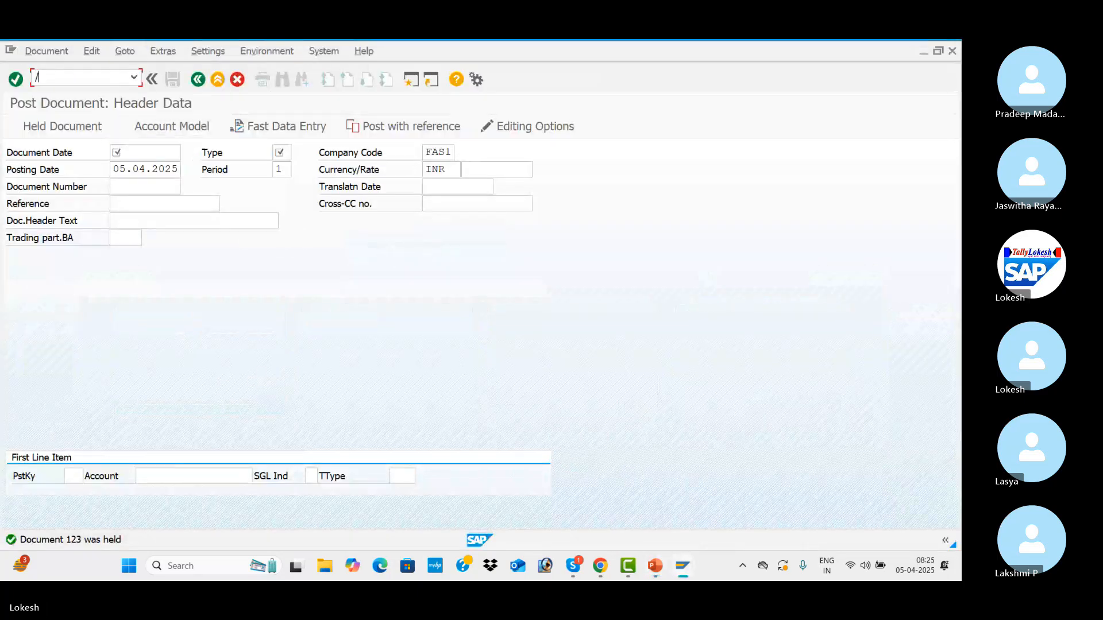
text(NFBL3N)
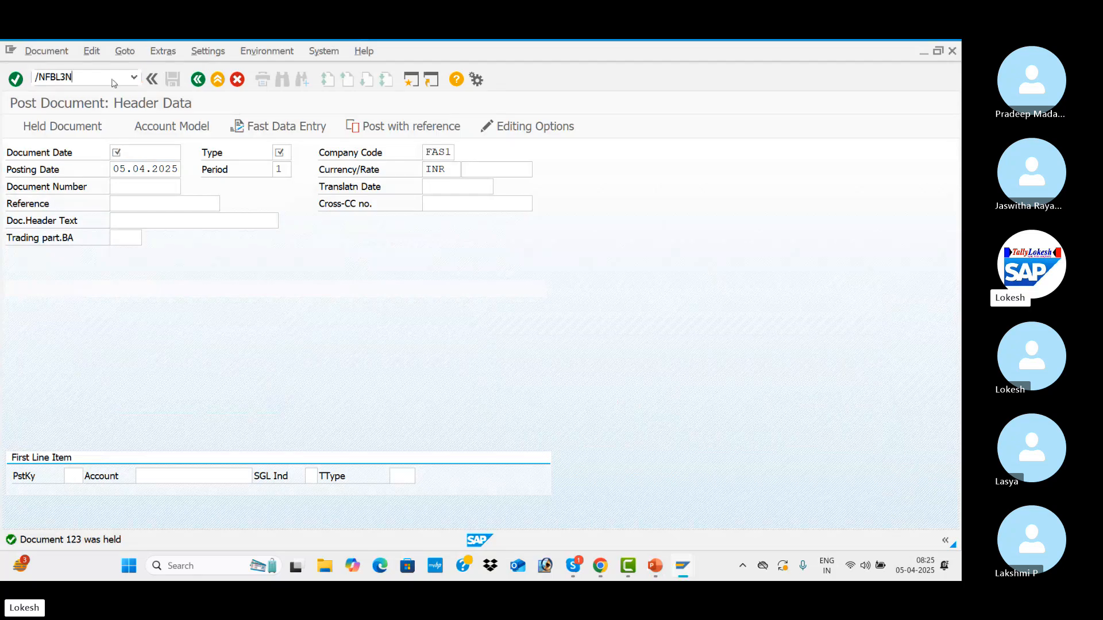
key(Return)
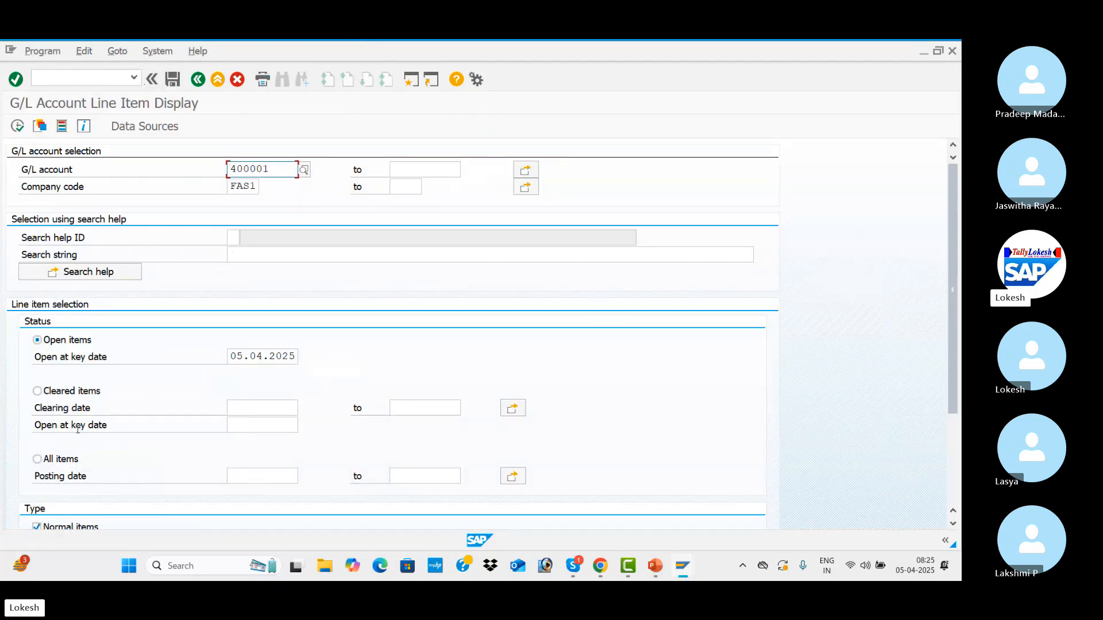
List the open items of the Rent A/c G/L account at 05.04.2025, and return to the selection criteria.
click(16, 126)
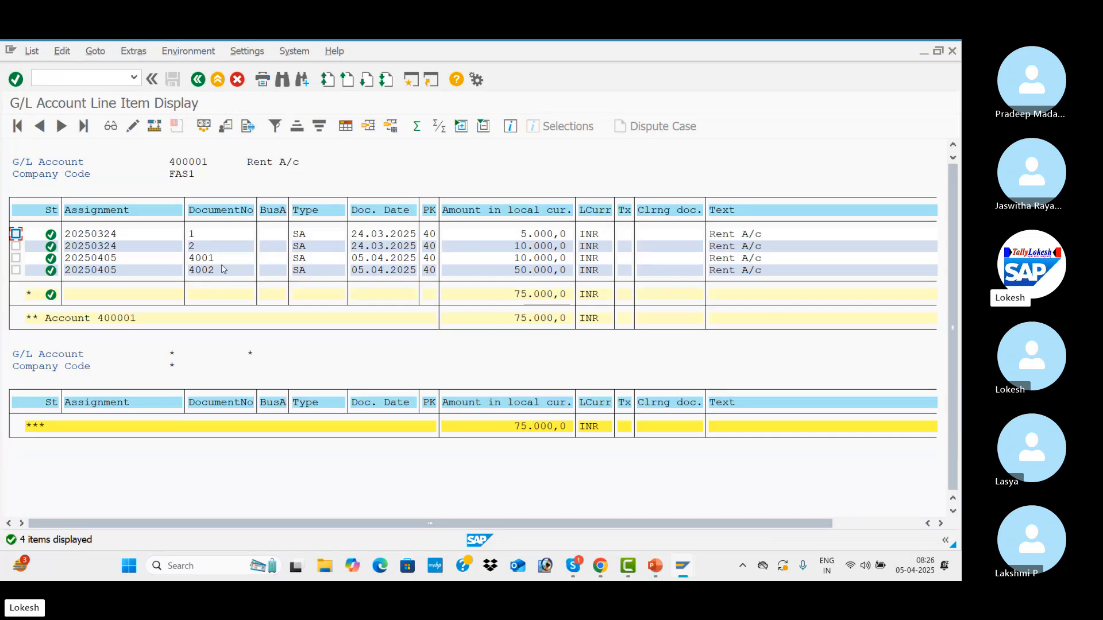
click(200, 84)
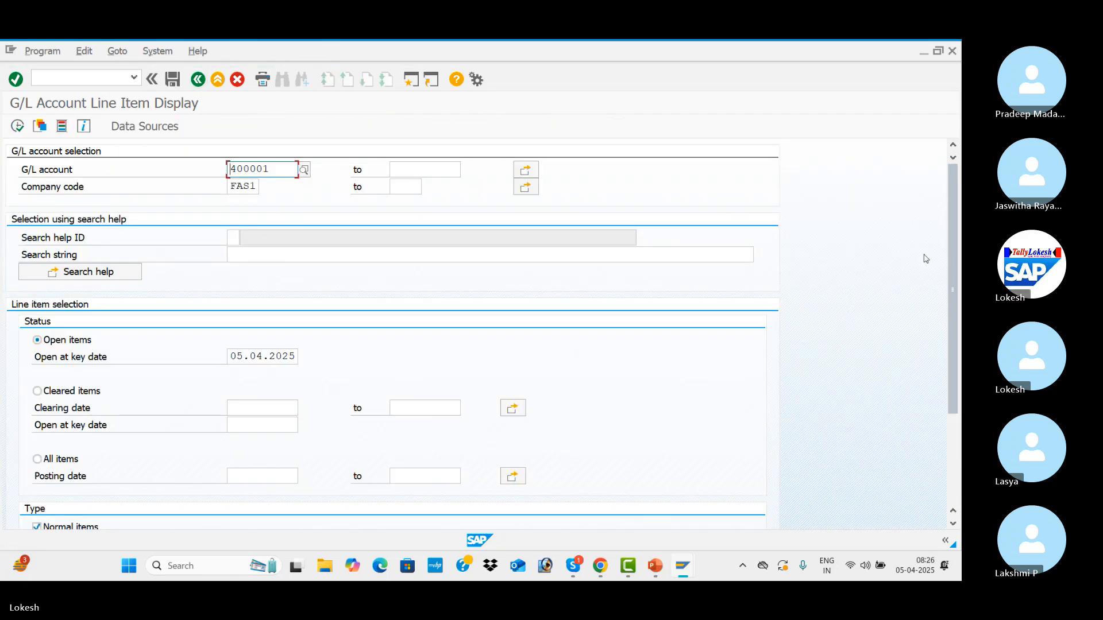
drag(956, 254, 957, 373)
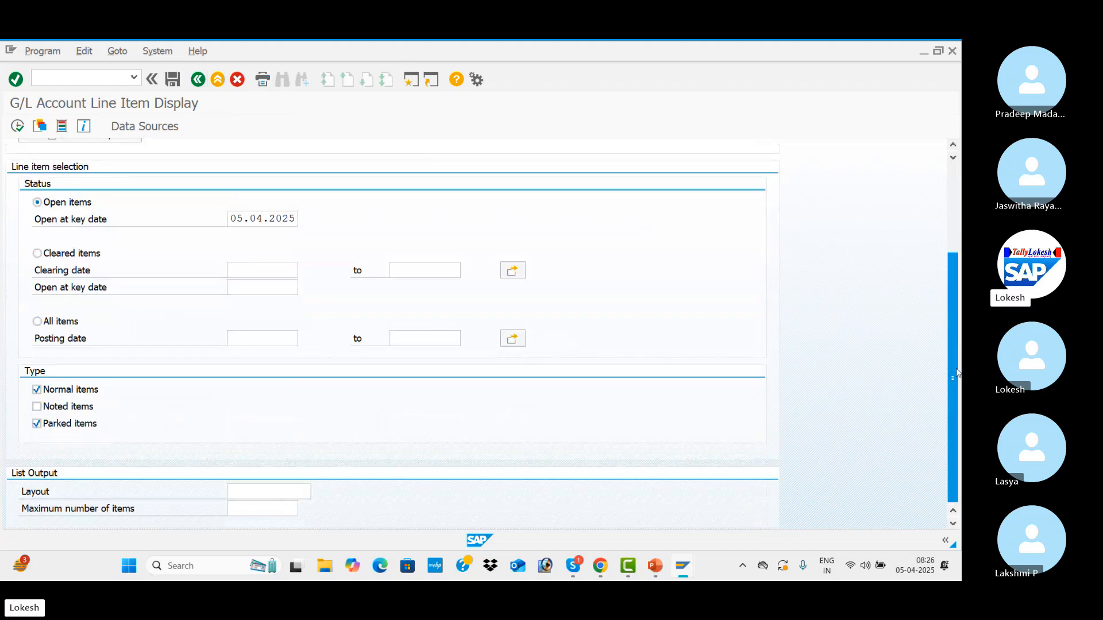
Check the Create Hold Document code on the PowerPoint slide, and open held document 123 in SAP transaction FB11.
key(alt+Tab)
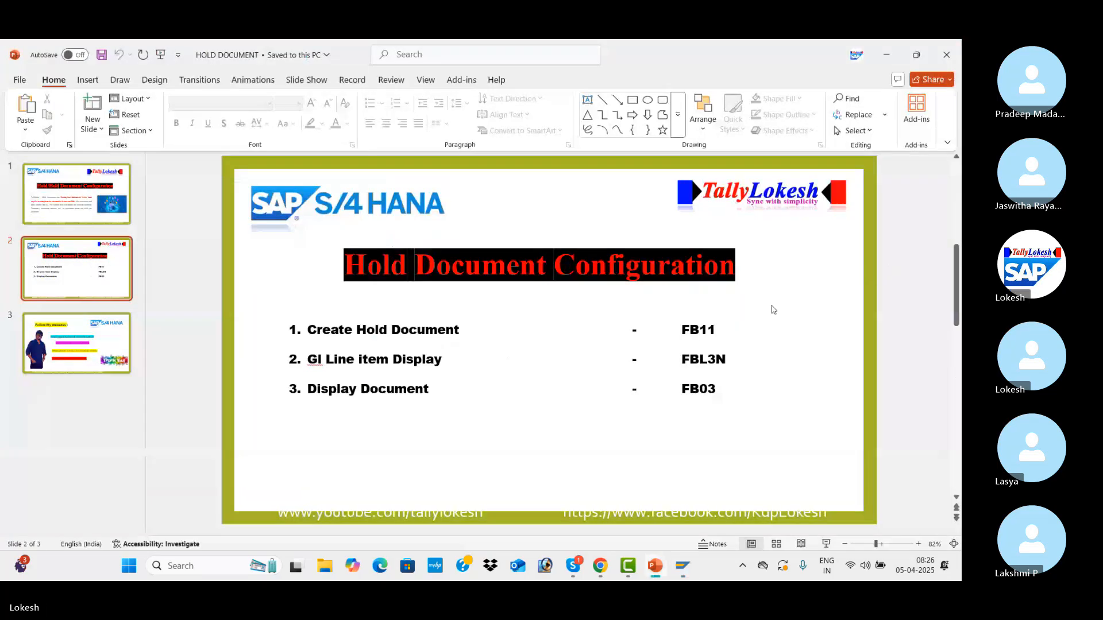
key(alt+Tab)
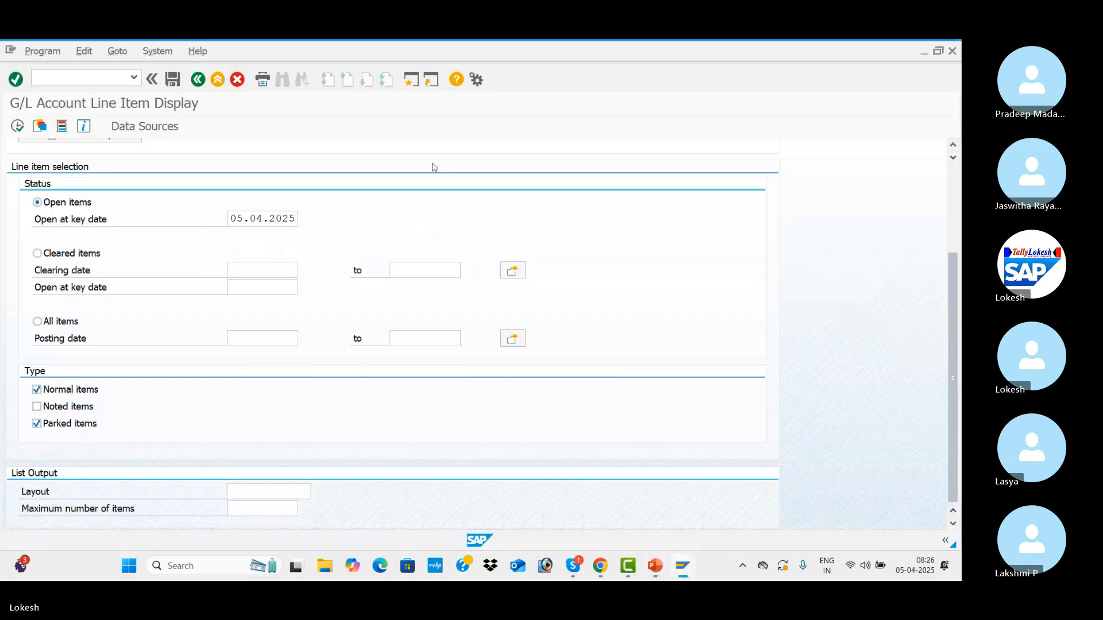
click(81, 77)
text(/nfbl3n)
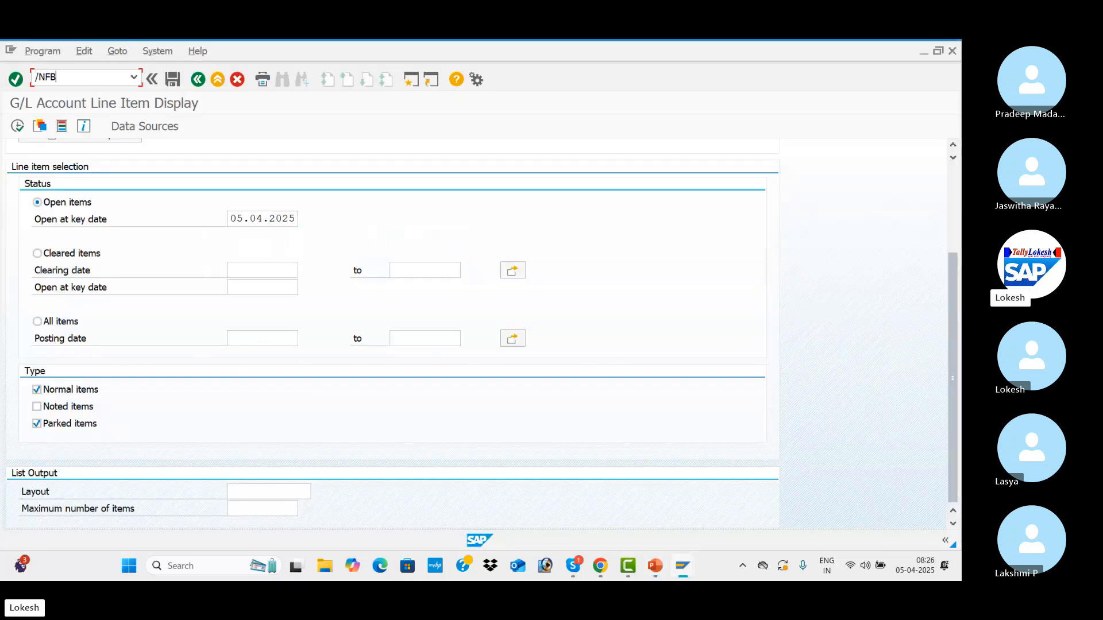
key(Return)
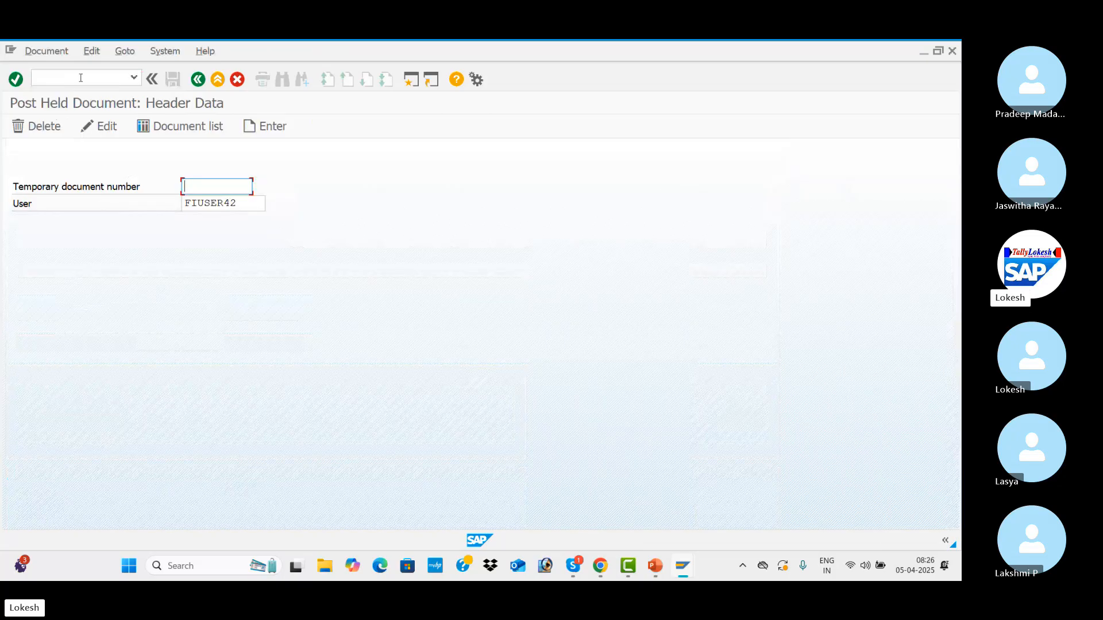
text(123)
key(Return)
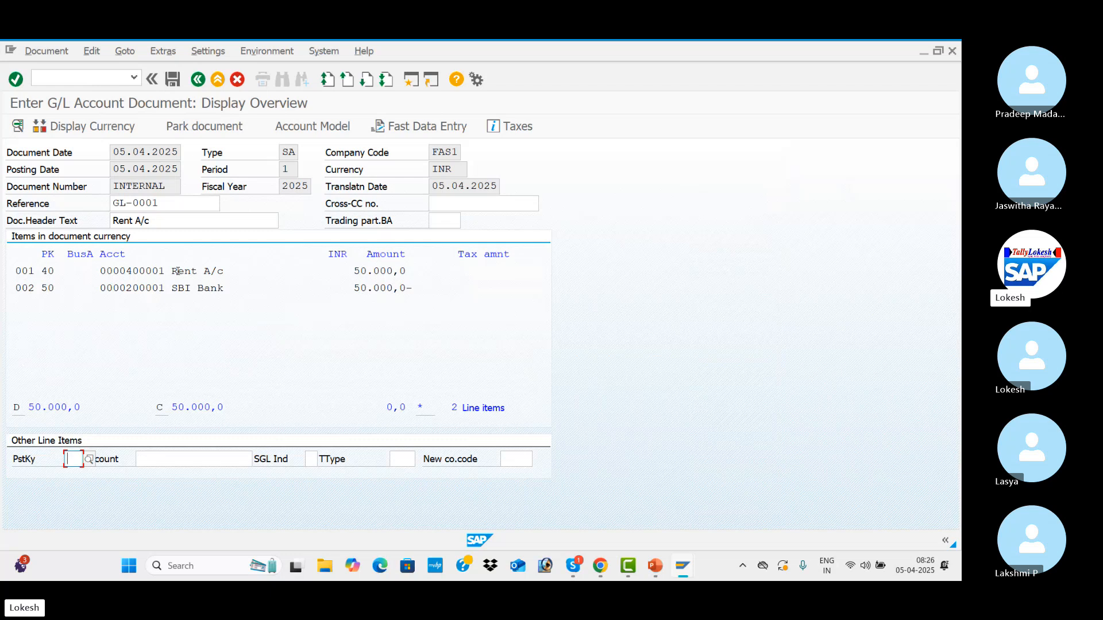
Set the Rent A/c debit item's amount to 100000 INR and return to the document overview.
double_click(178, 270)
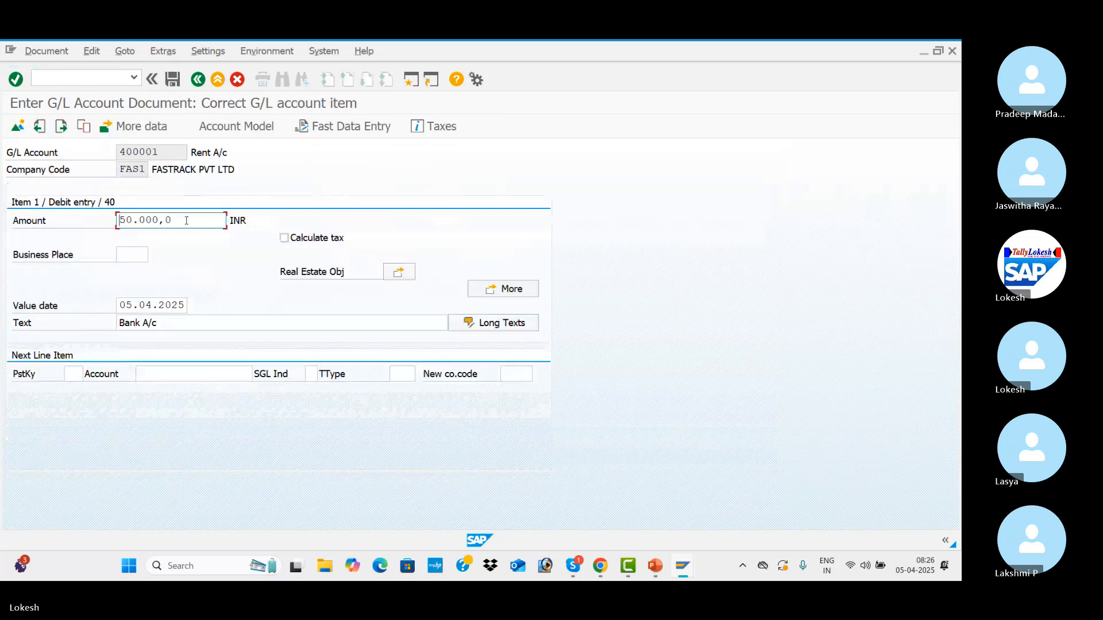
click(186, 221)
key(BackSpace)
key(BackSpace)
key(BackSpace)
key(BackSpace)
key(BackSpace)
key(BackSpace)
key(BackSpace)
key(BackSpace)
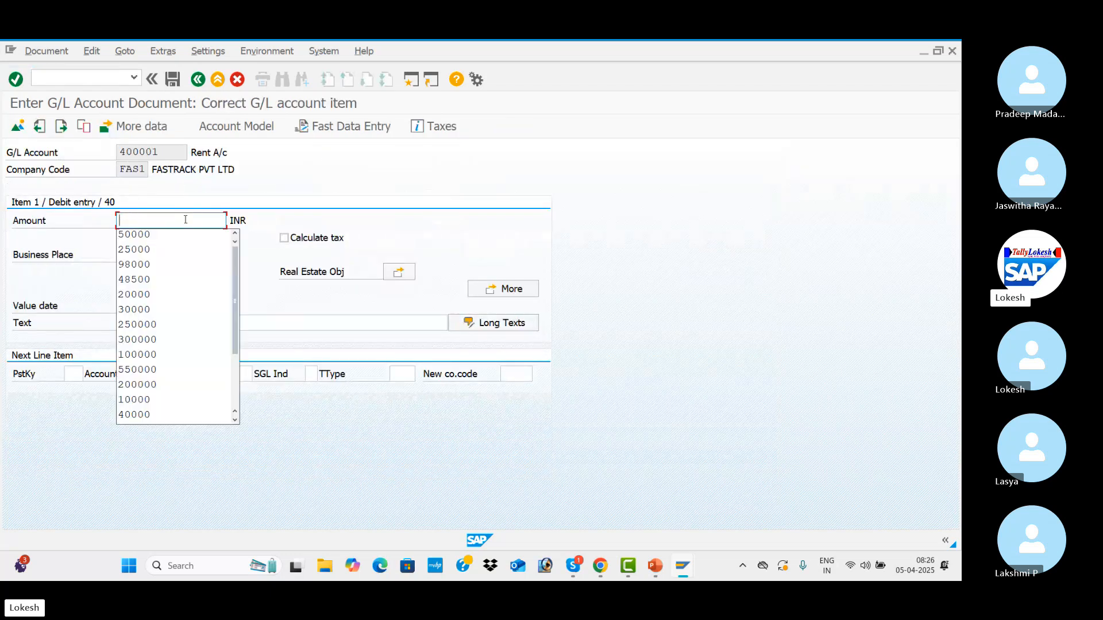
text(100)
key(Down)
key(Tab)
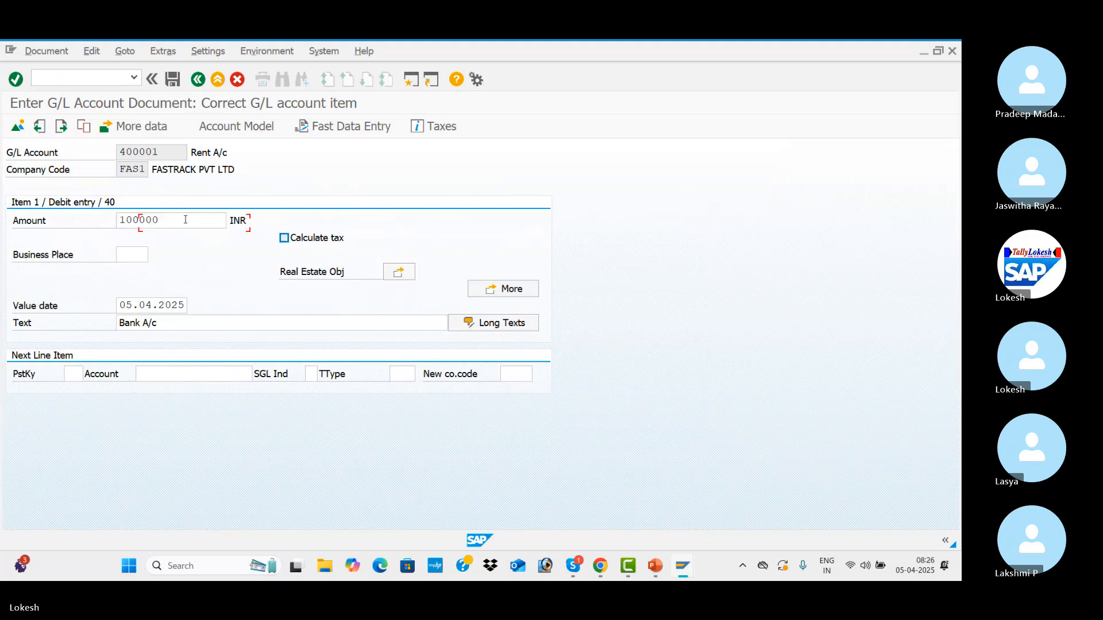
click(199, 82)
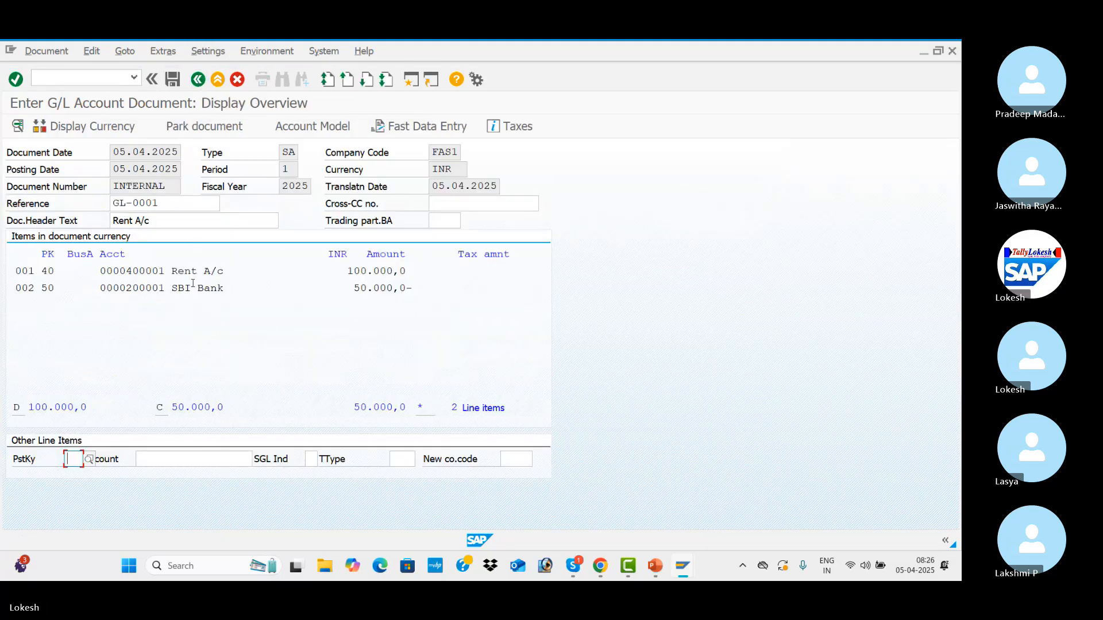
Set the SBI Bank credit item's amount to 100000 INR.
double_click(193, 287)
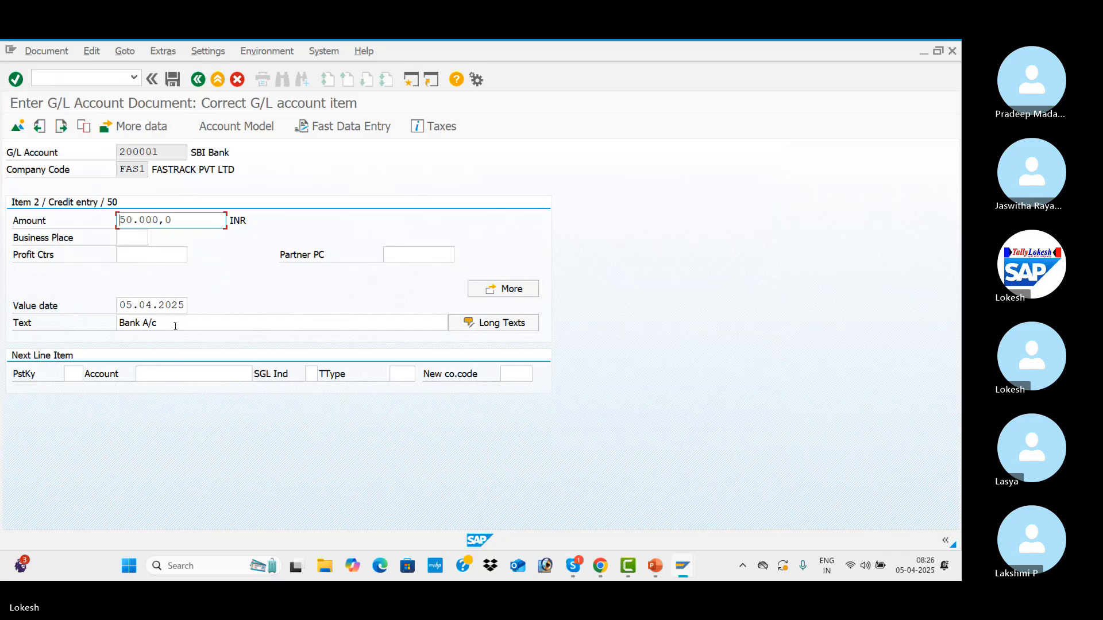
double_click(195, 226)
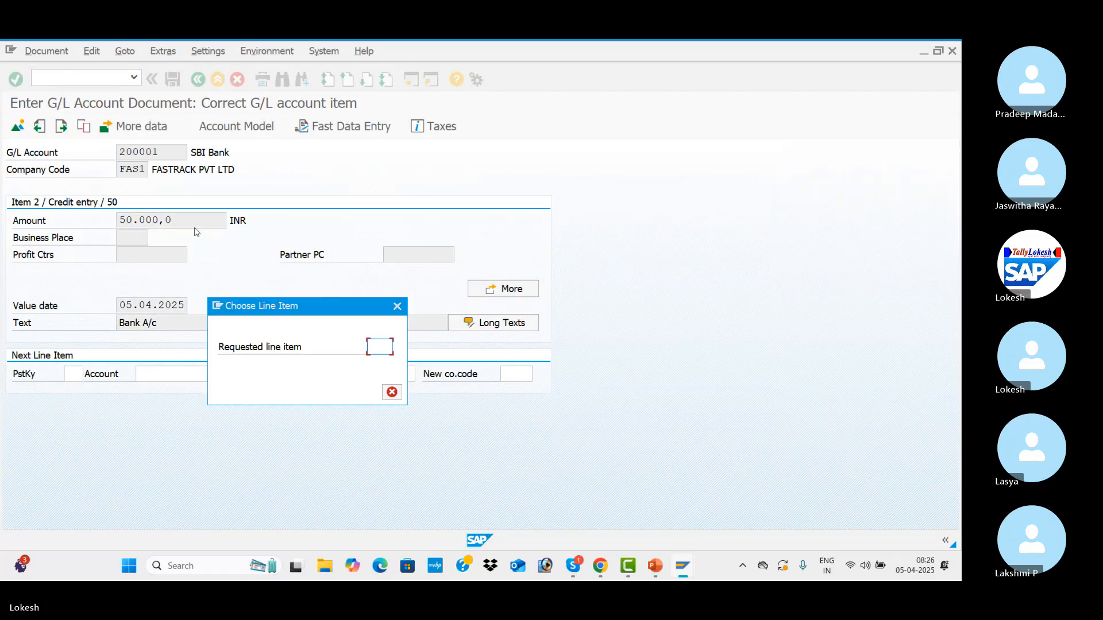
click(397, 310)
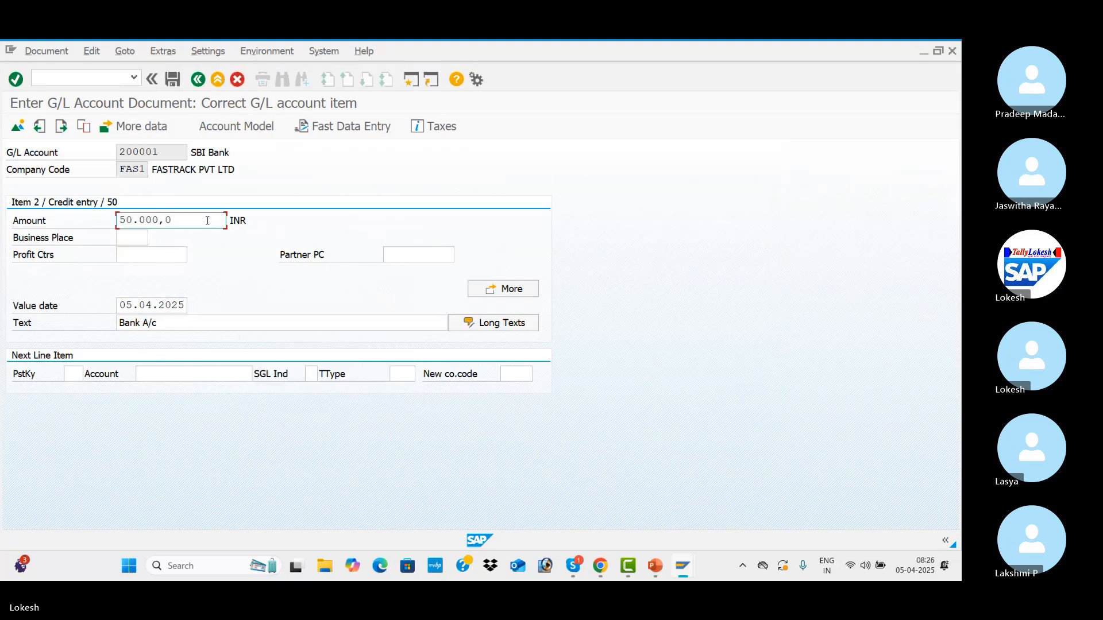
key(BackSpace)
key(BackSpace)
key(BackSpace)
key(BackSpace)
key(BackSpace)
key(BackSpace)
key(BackSpace)
key(BackSpace)
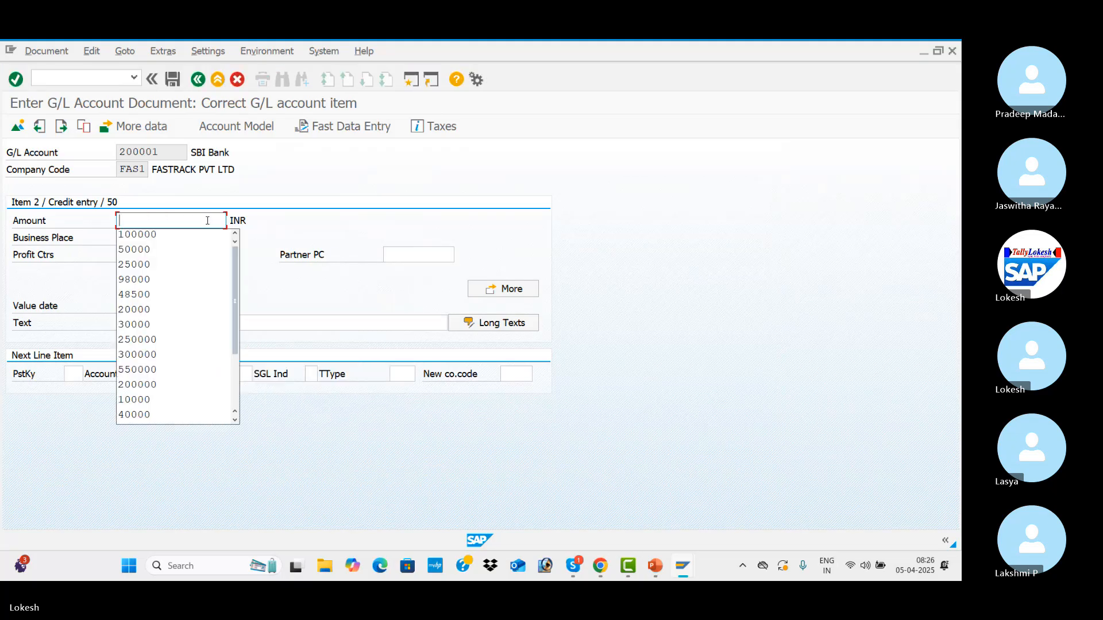
key(Down)
key(Tab)
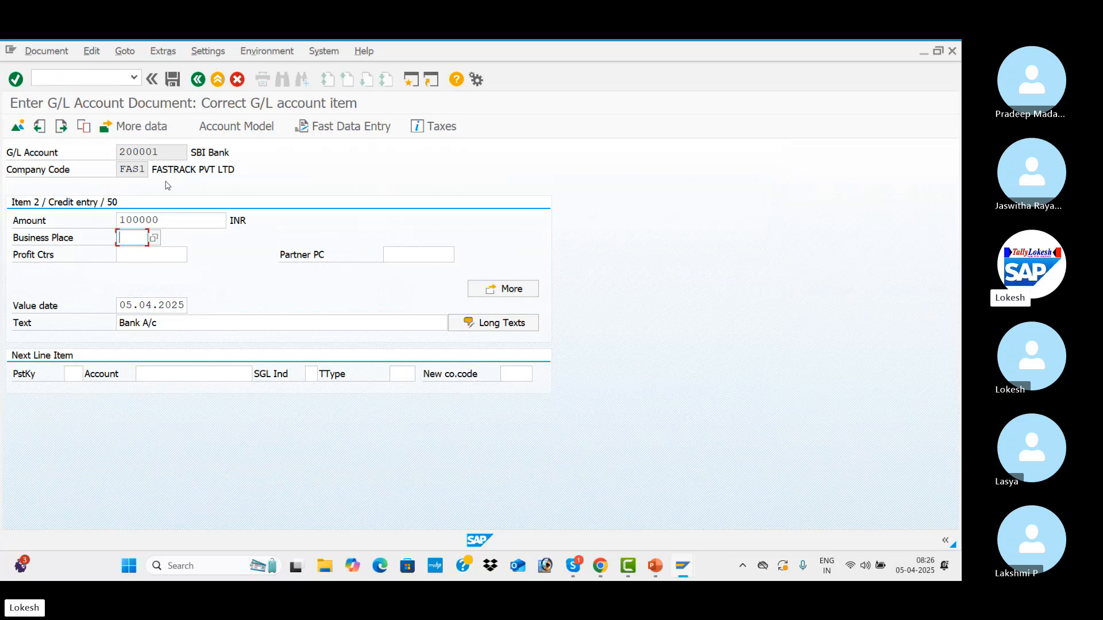
Simulate the corrected rent payment document and post it.
click(58, 54)
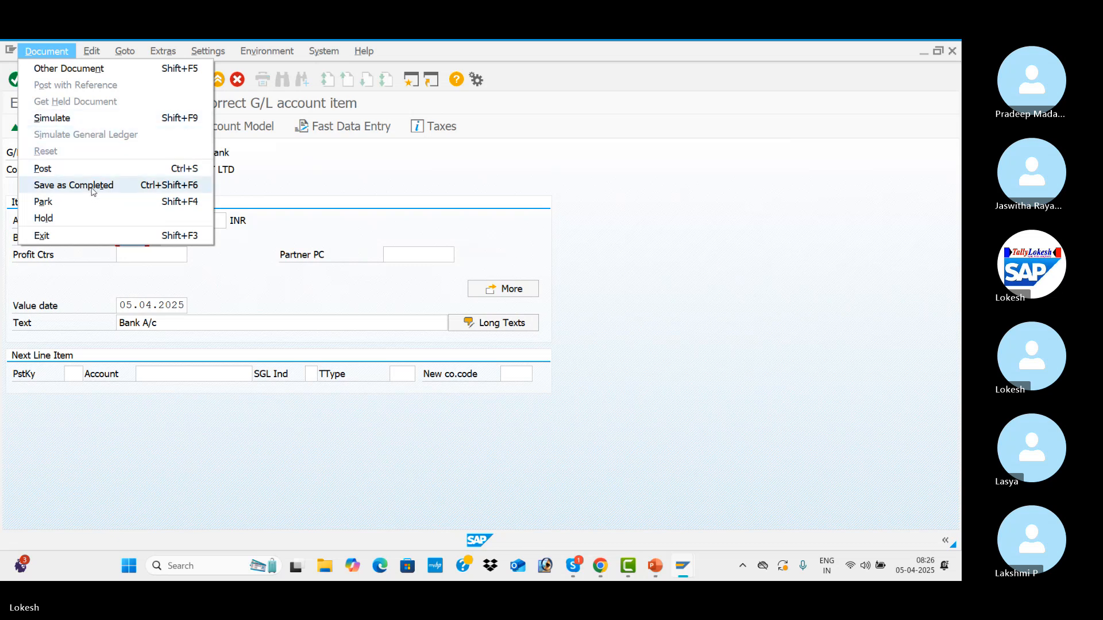
click(88, 117)
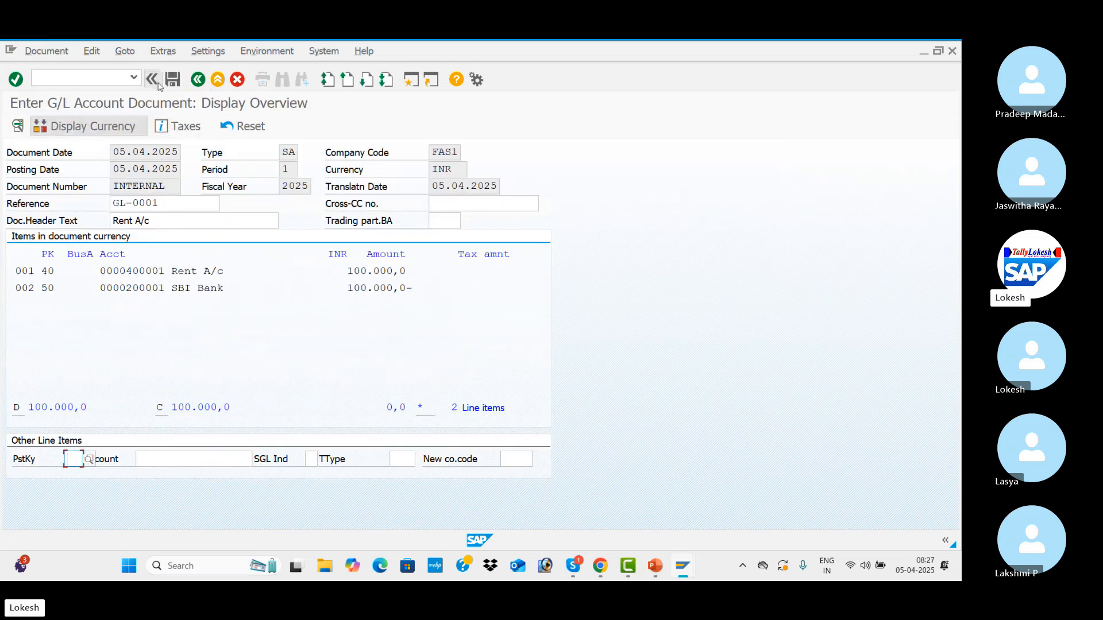
click(171, 80)
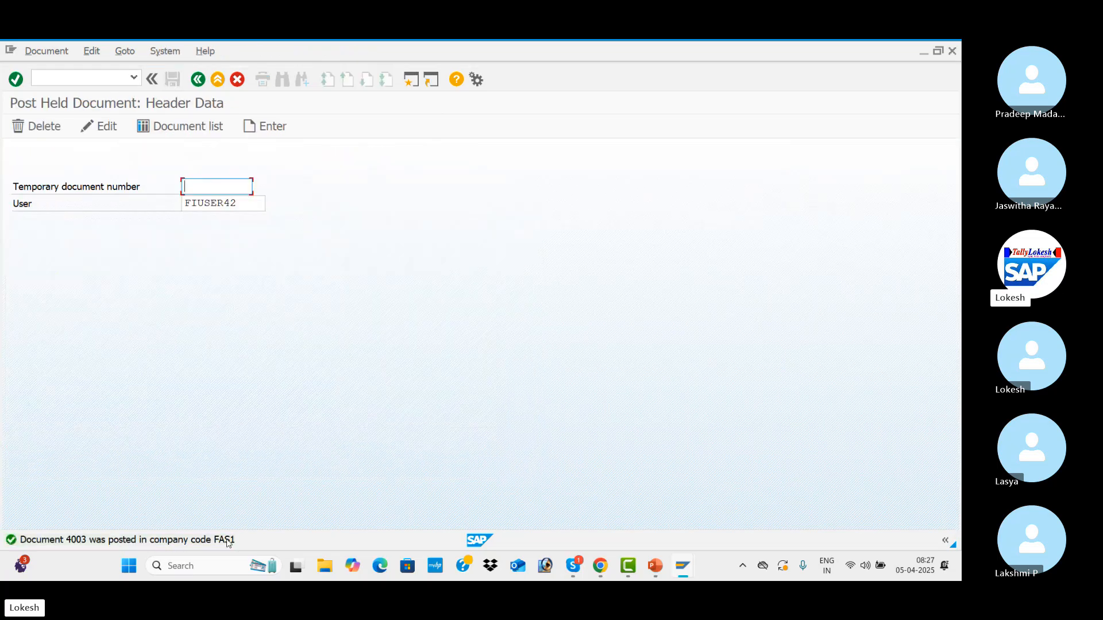
Open transaction FBL3N and list the Rent A/c account's open items in company code FAS1 at 05.04.2025.
key(alt+Tab)
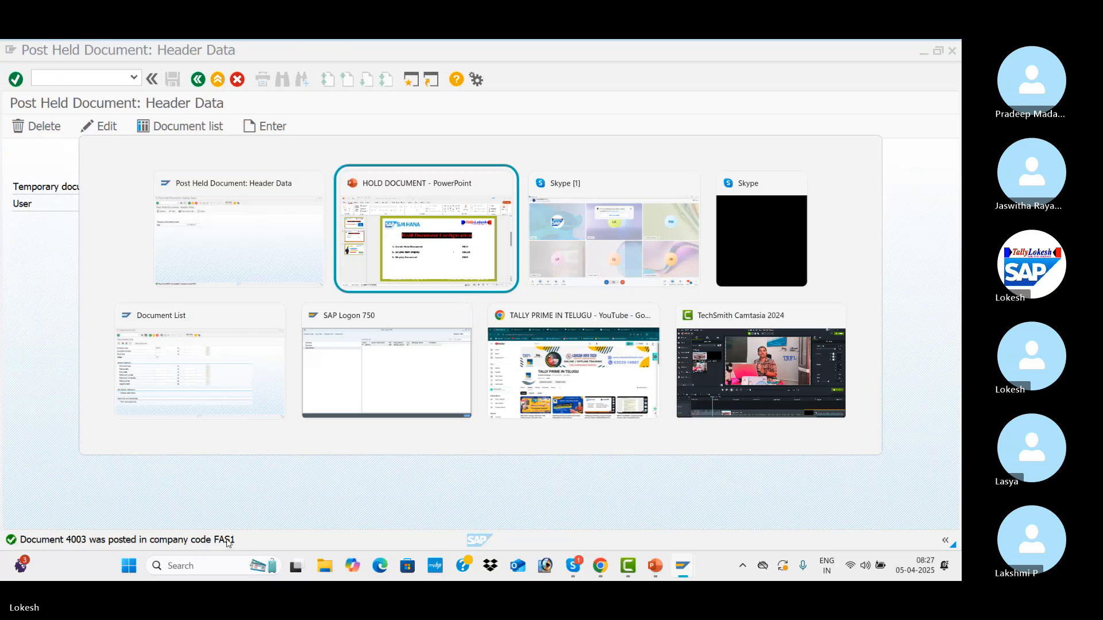
key(alt+Tab)
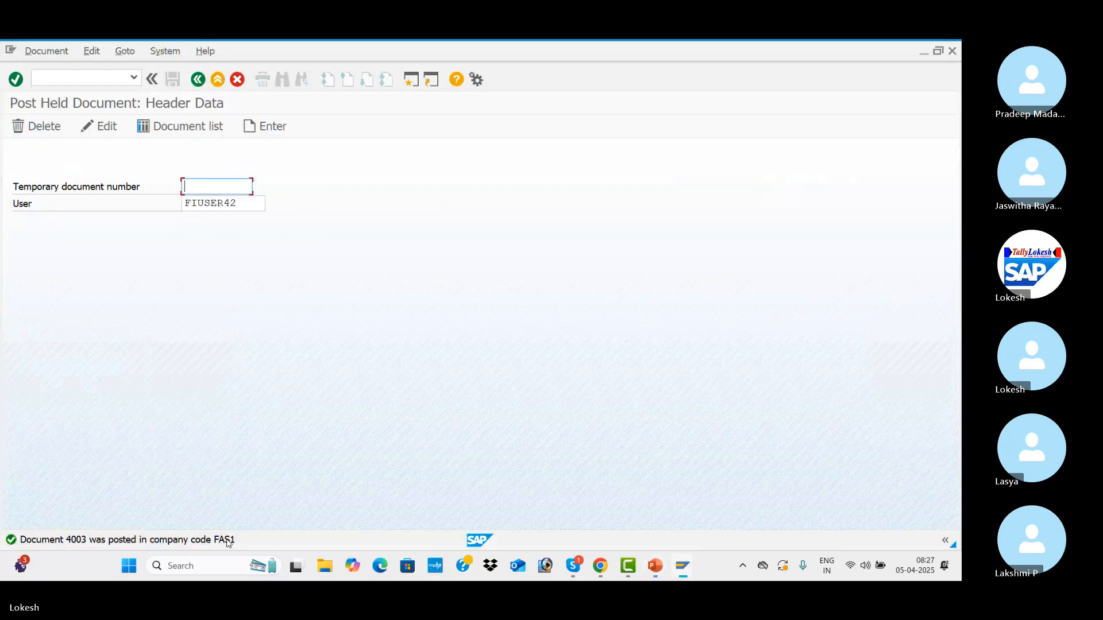
click(75, 81)
text(/)
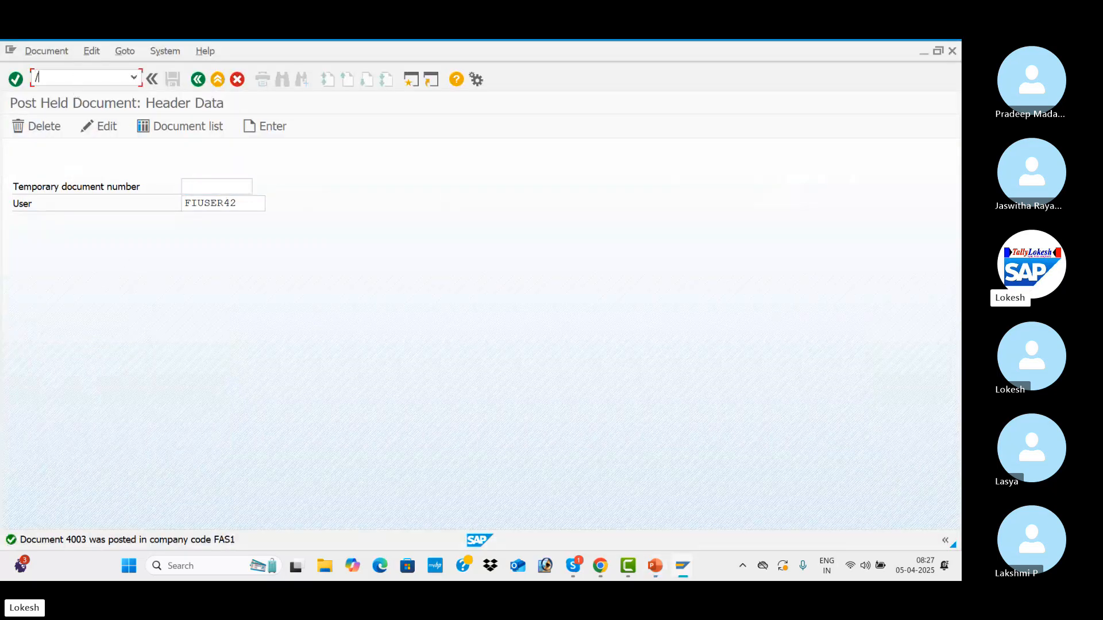
text(NFBL)
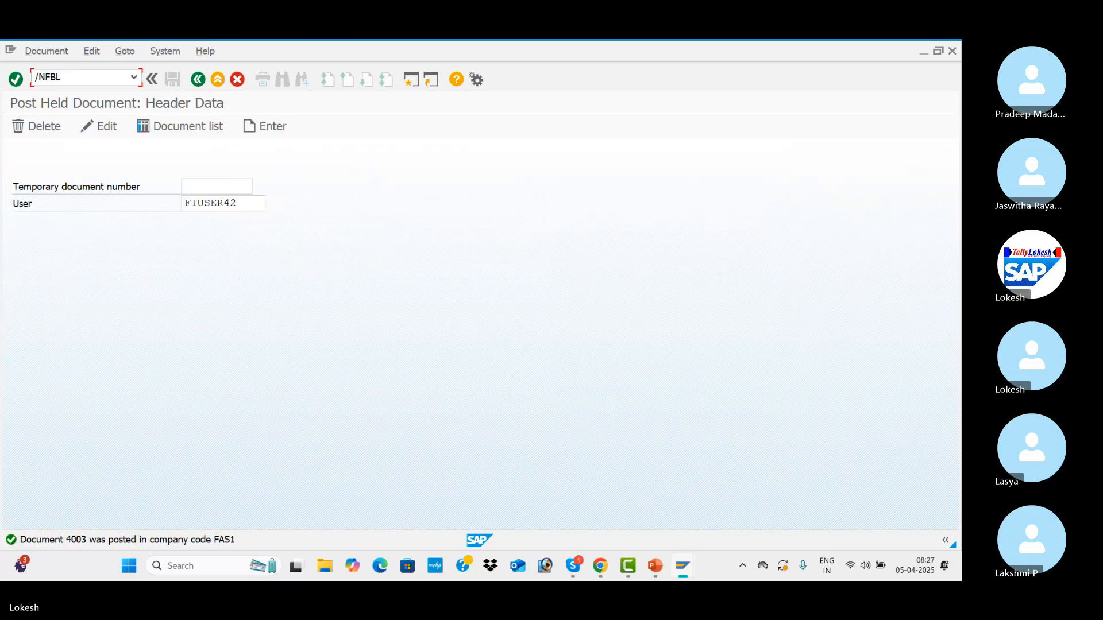
text(1N)
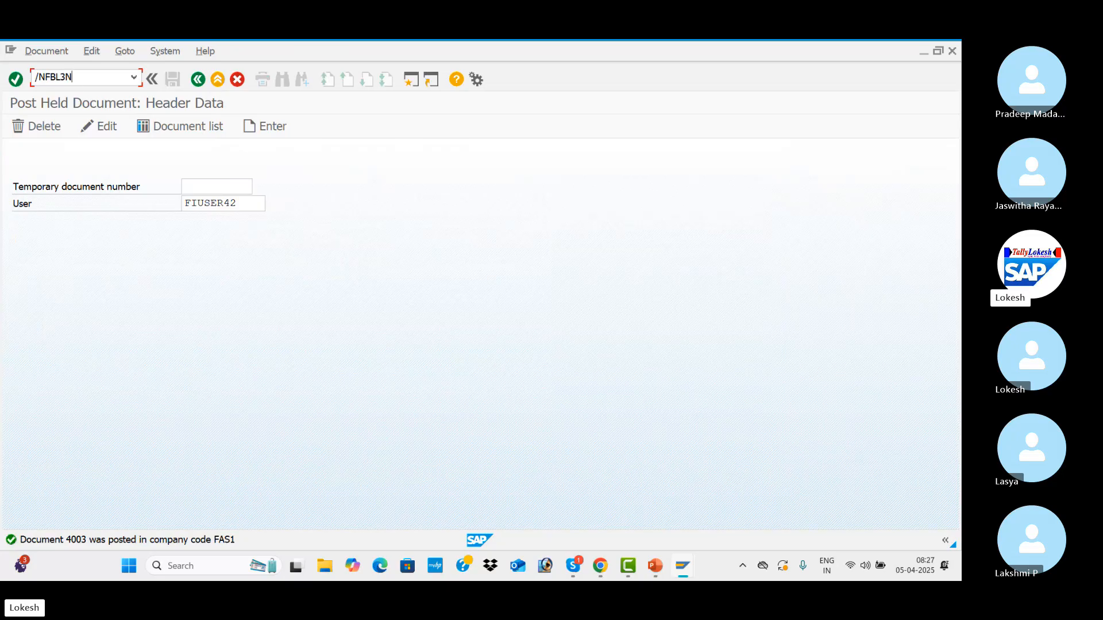
key(Return)
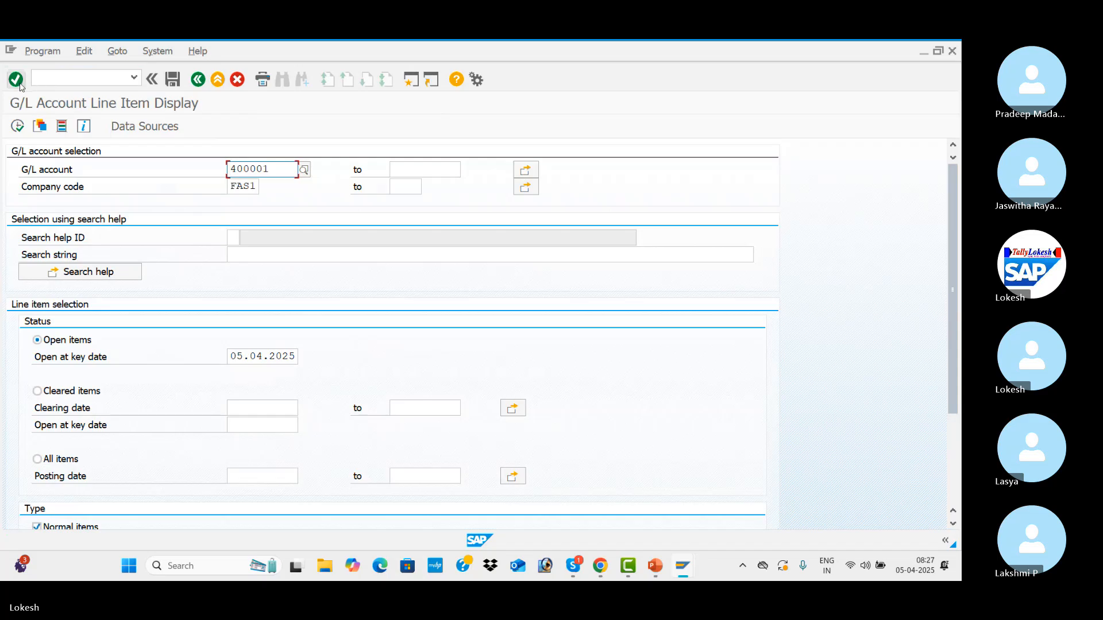
click(18, 127)
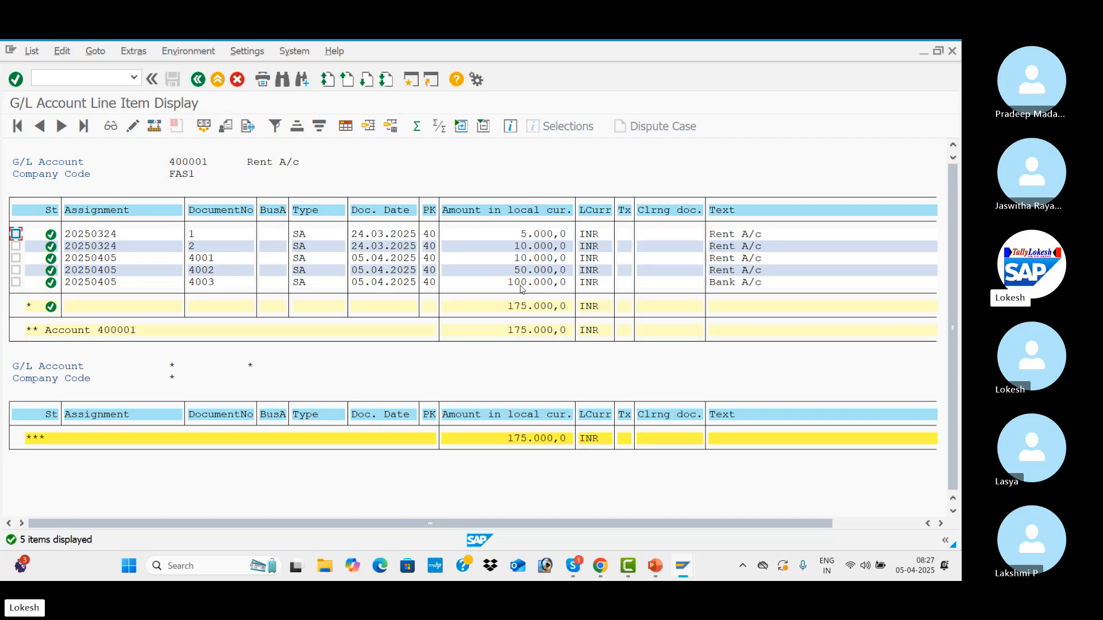
key(alt+Tab)
key(alt+Tab)
key(alt+Tab)
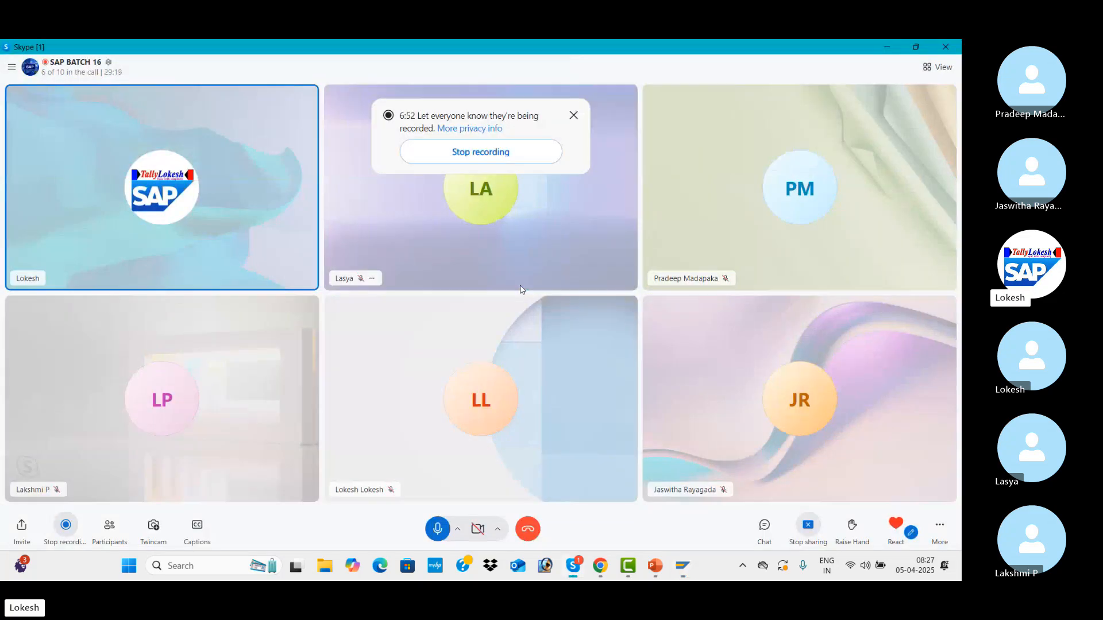